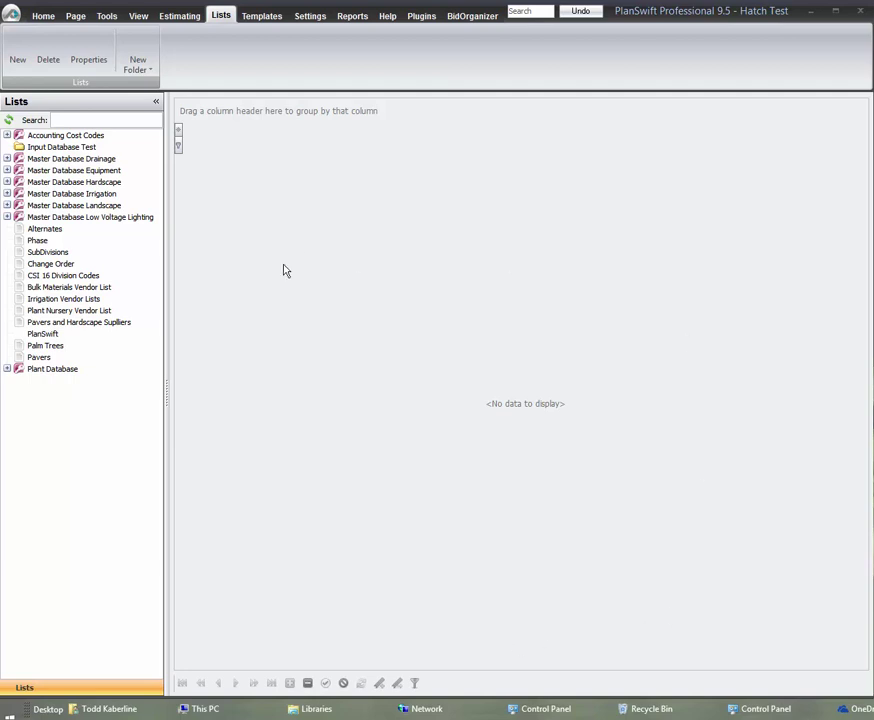
Show the Master Database Equipment list with its equipment types and hourly costs
{"action": "left_click", "coordinate": [140, 218]}
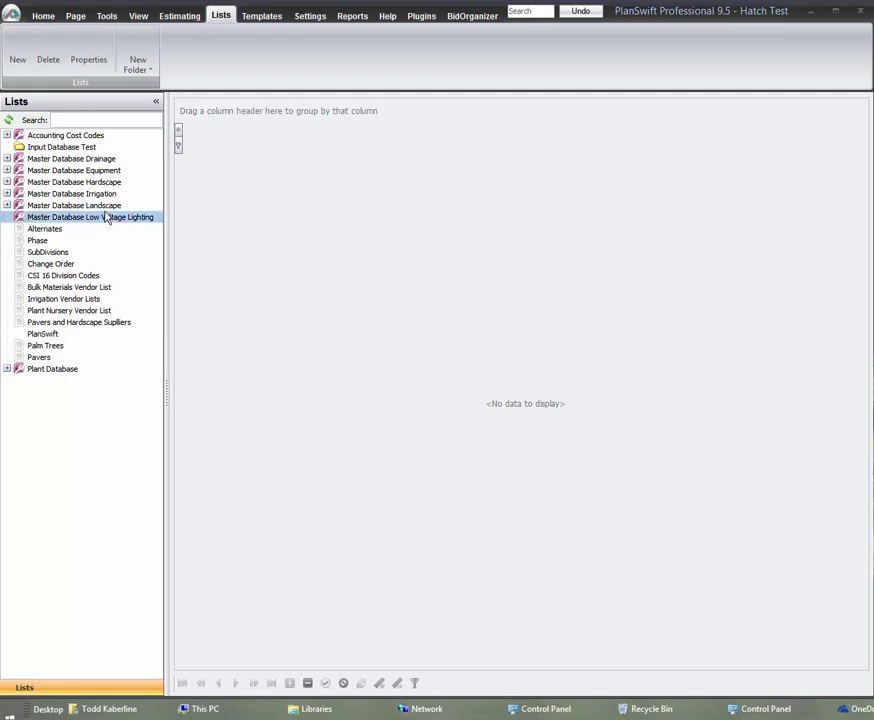
{"action": "left_click", "coordinate": [12, 184]}
{"action": "left_click", "coordinate": [11, 172]}
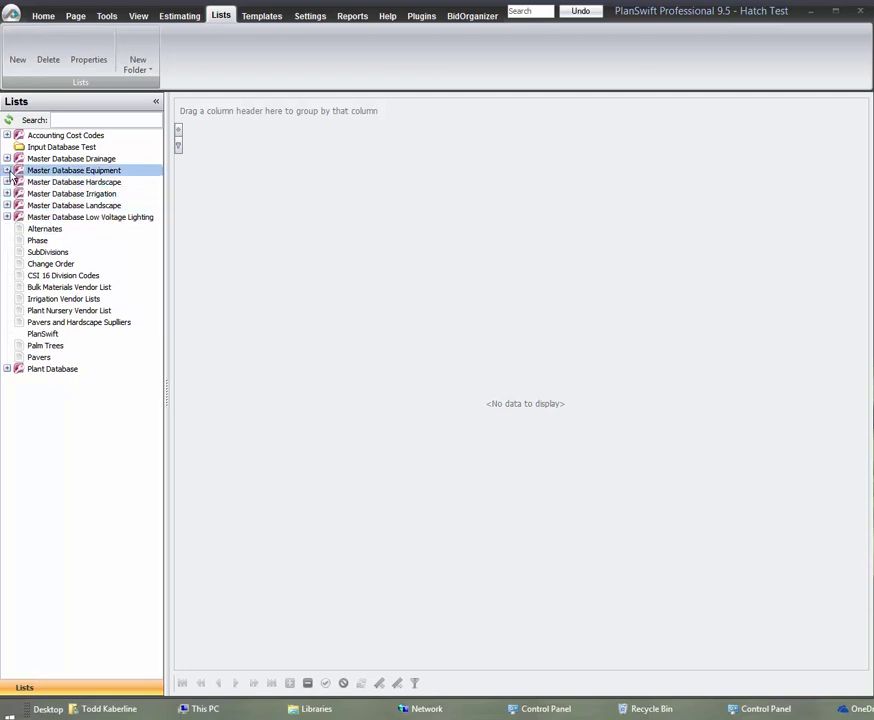
{"action": "left_click", "coordinate": [8, 171]}
{"action": "left_click", "coordinate": [40, 181]}
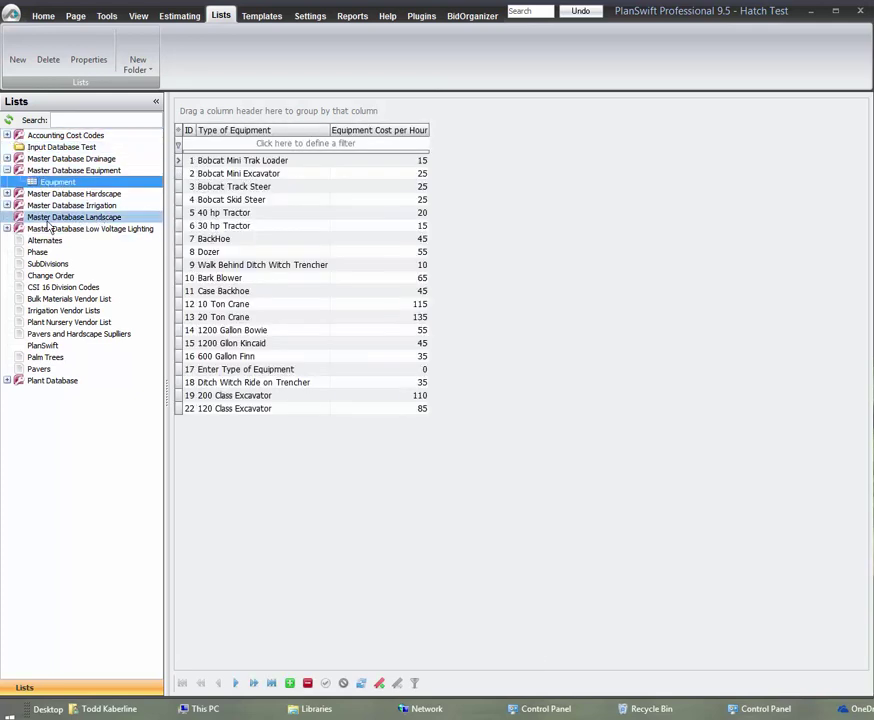
Browse the Landscape and Low Voltage Lighting master databases, then bring Excel up full screen
{"action": "left_click", "coordinate": [8, 217]}
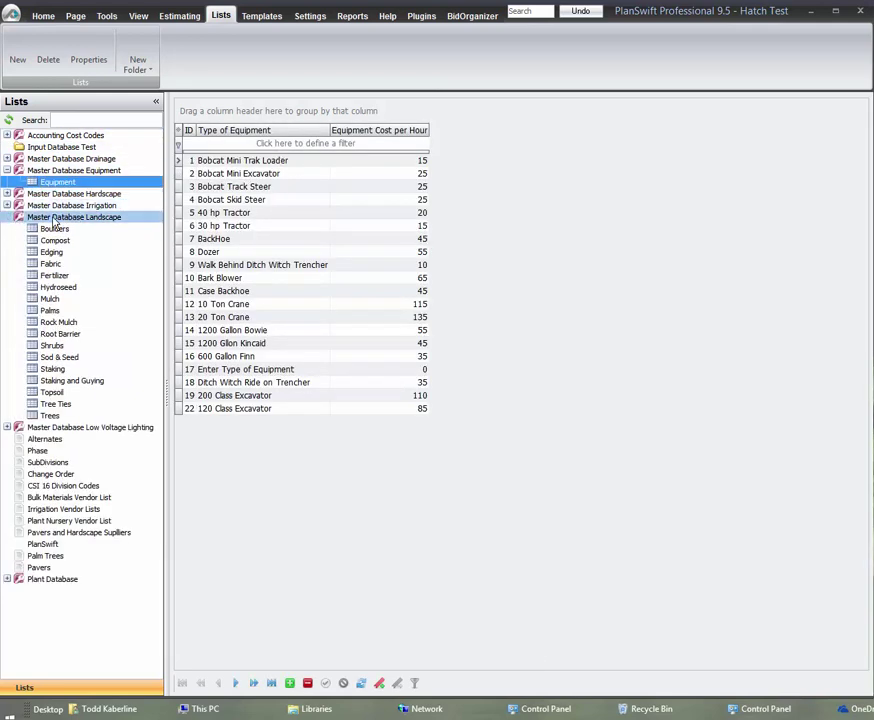
{"action": "left_click", "coordinate": [8, 217]}
{"action": "left_click", "coordinate": [8, 229]}
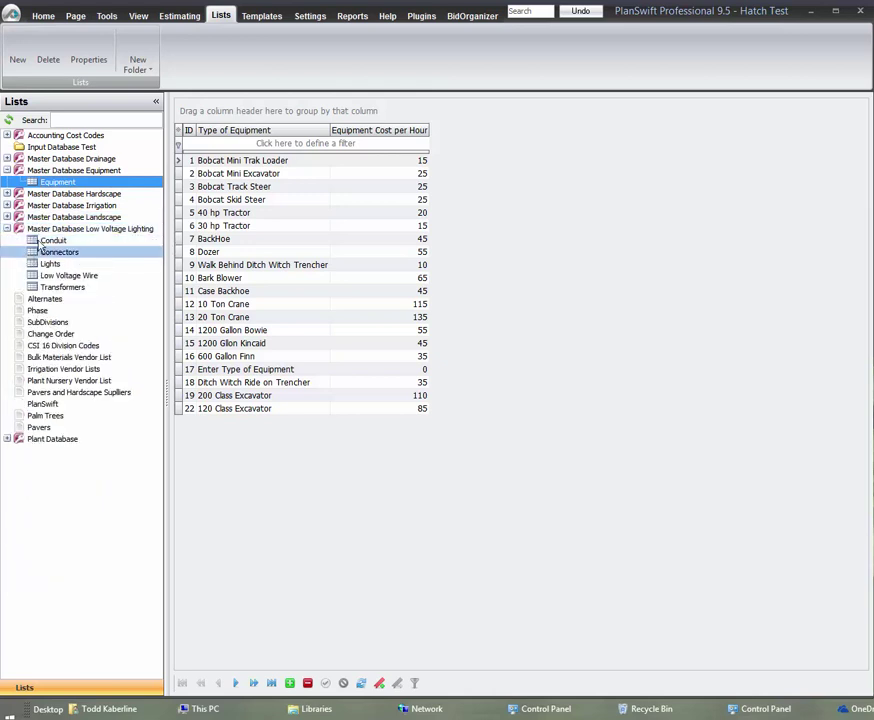
{"action": "left_click", "coordinate": [8, 229]}
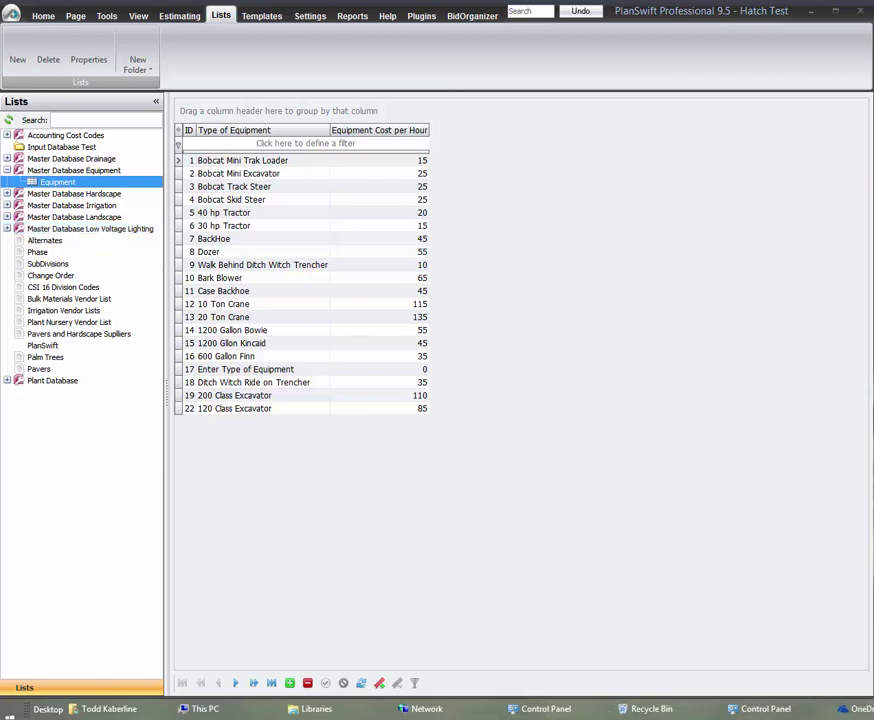
{"action": "left_click_drag", "start_coordinate": [866, 40], "coordinate": [560, 23]}
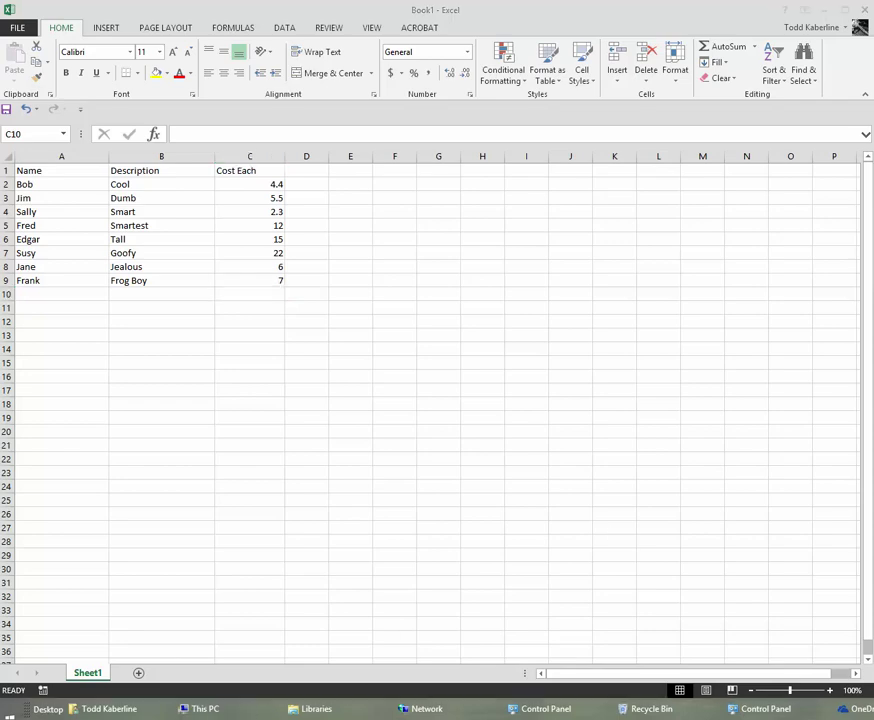
{"action": "key", "text": "alt+Tab"}
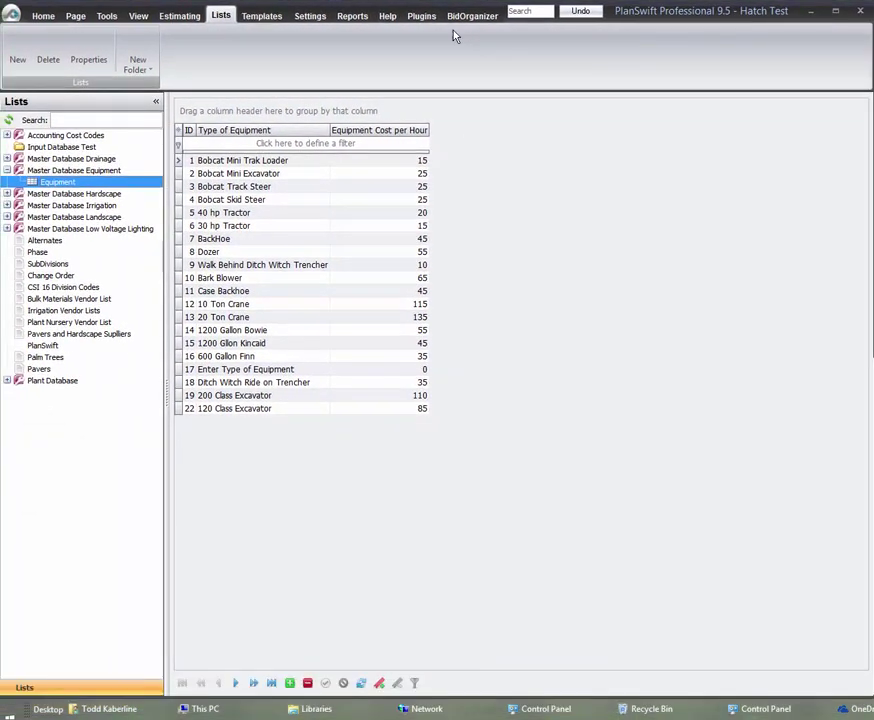
{"action": "left_click", "coordinate": [262, 16]}
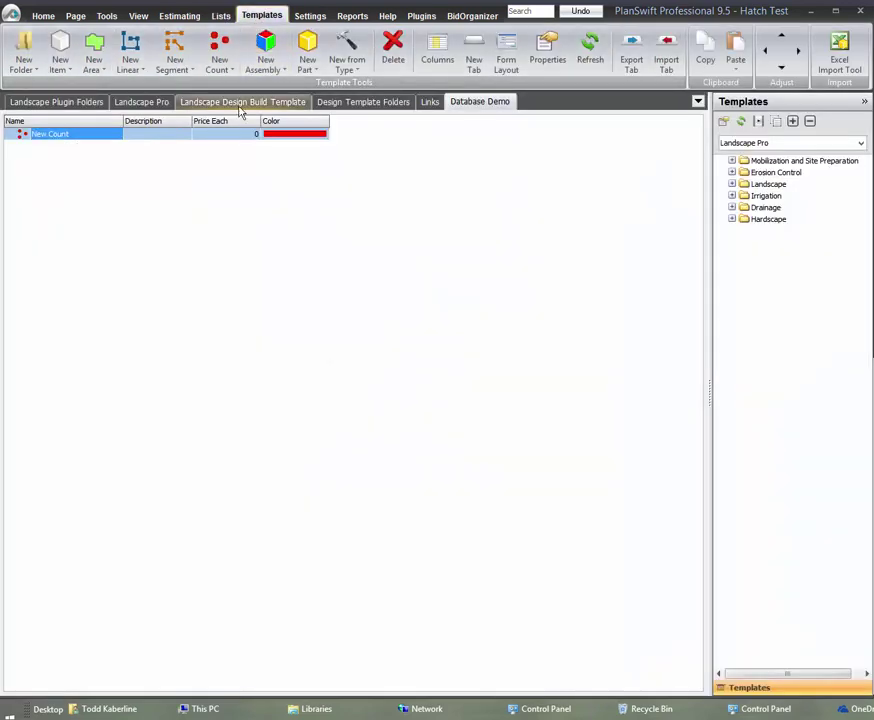
{"action": "double_click", "coordinate": [46, 140]}
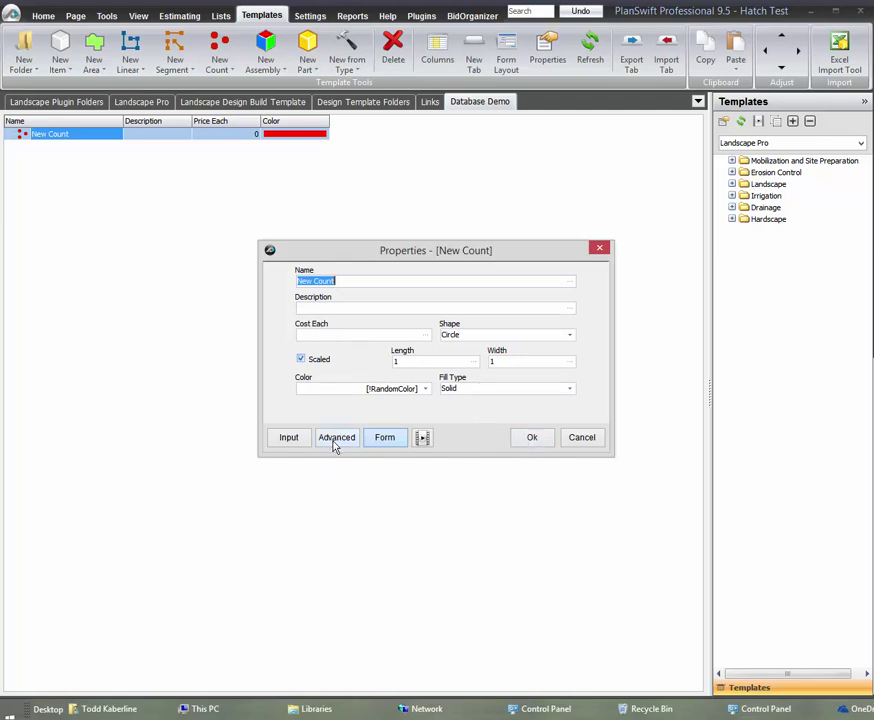
{"action": "left_click", "coordinate": [577, 440]}
{"action": "left_click_drag", "start_coordinate": [873, 19], "coordinate": [345, 19]}
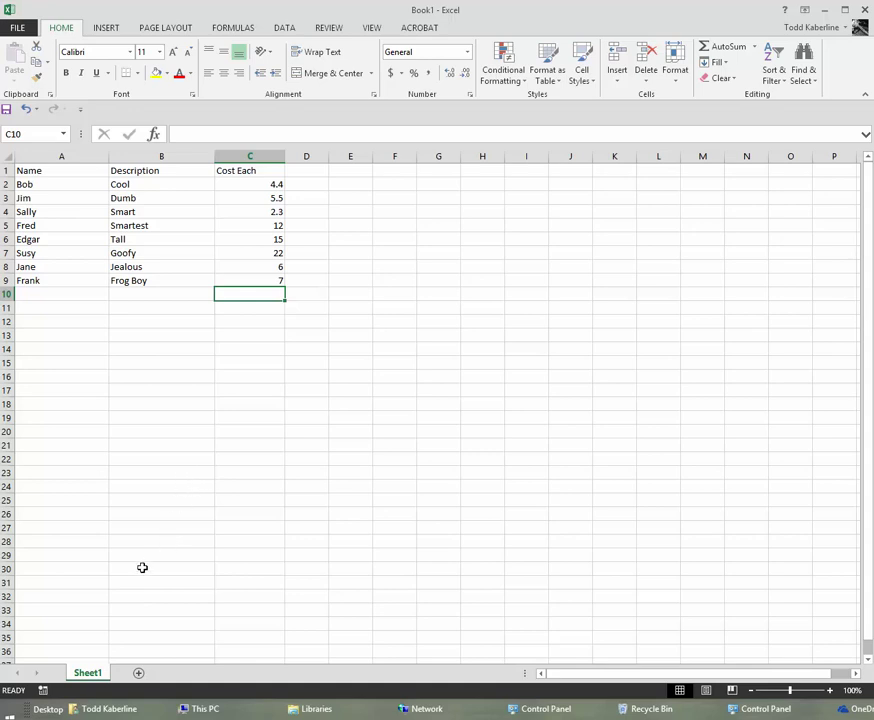
Rename the Sheet1 worksheet to 'Friends'
{"action": "right_click", "coordinate": [93, 672]}
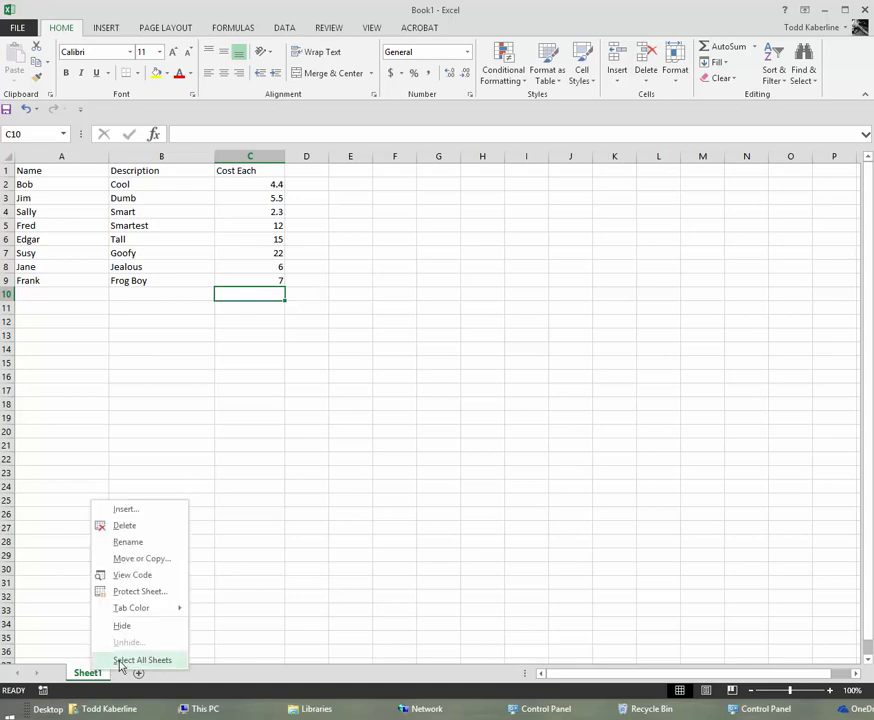
{"action": "left_click", "coordinate": [137, 545]}
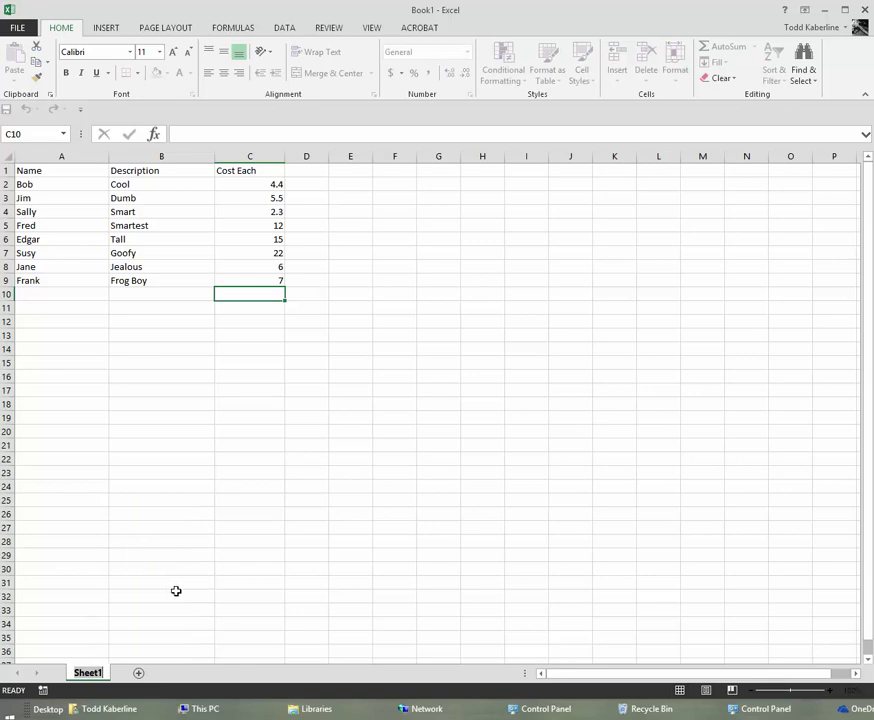
{"action": "type", "text": "Friends"}
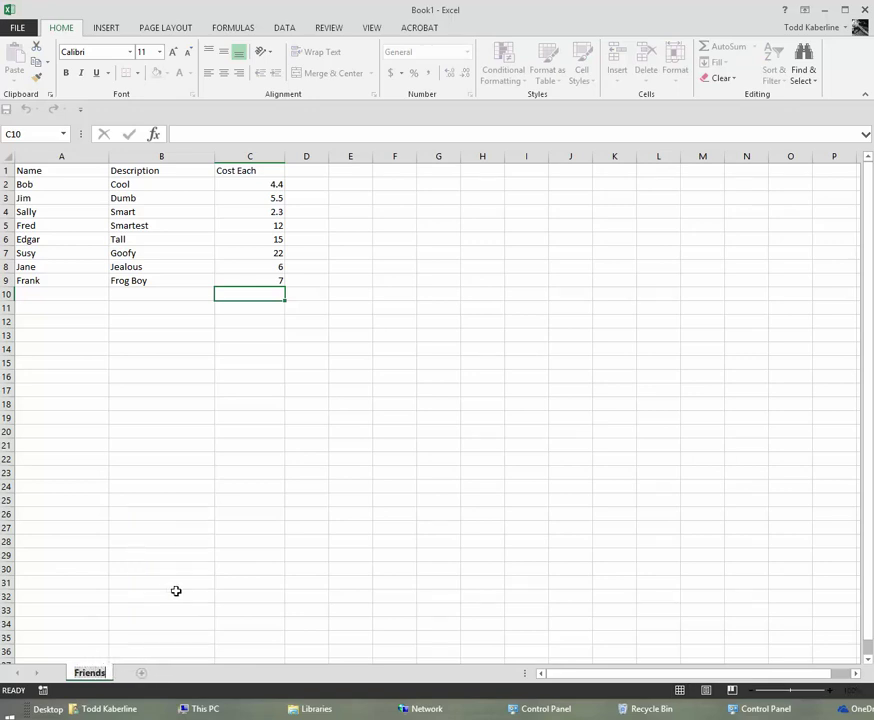
{"action": "key", "text": "Return"}
Save the workbook on the Desktop under the name Friends.xlsx
{"action": "left_click", "coordinate": [80, 423]}
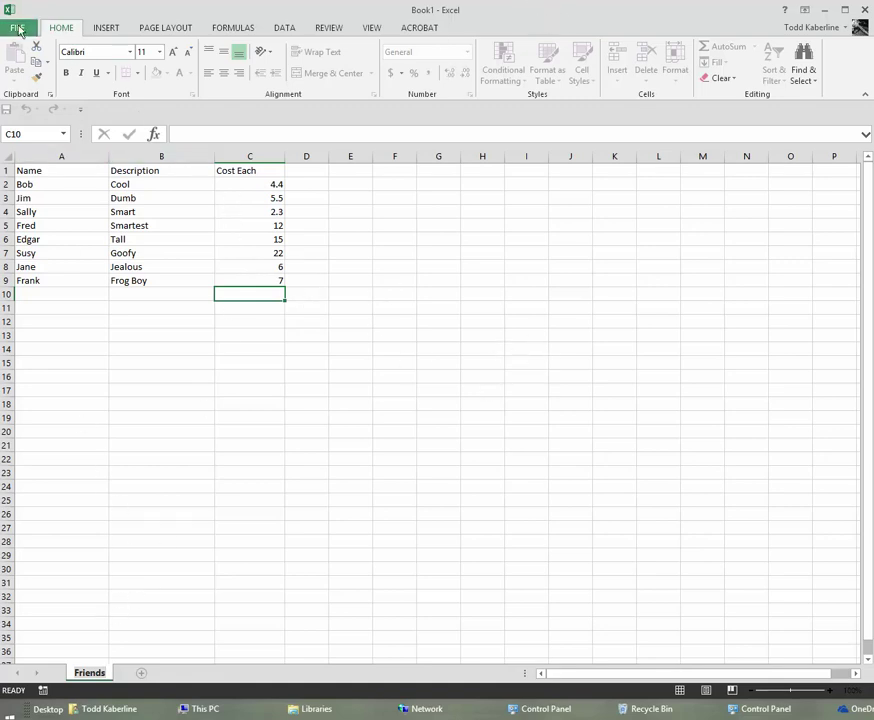
{"action": "left_click", "coordinate": [19, 29]}
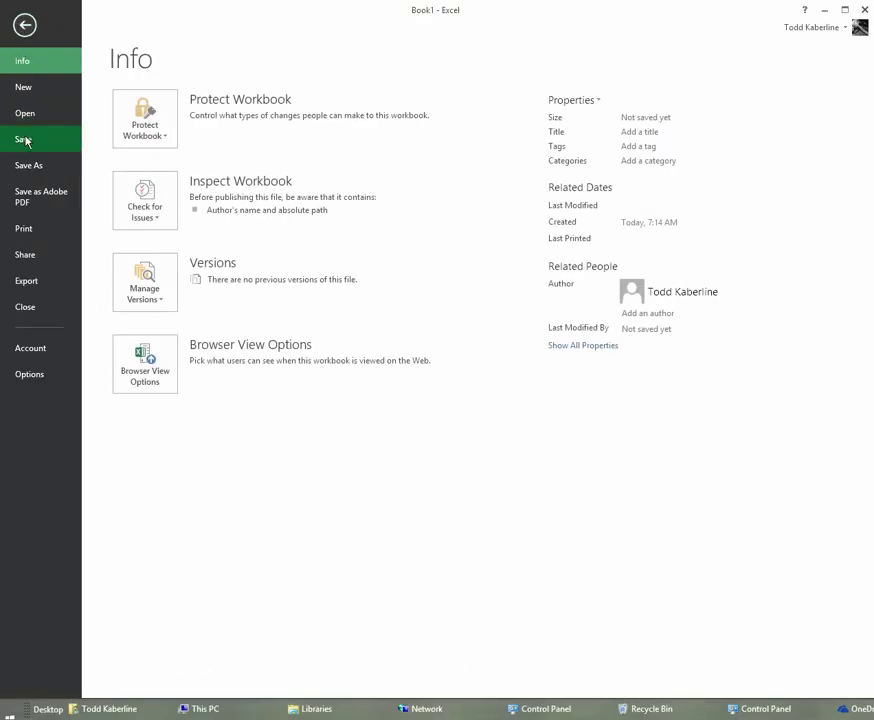
{"action": "left_click", "coordinate": [27, 142]}
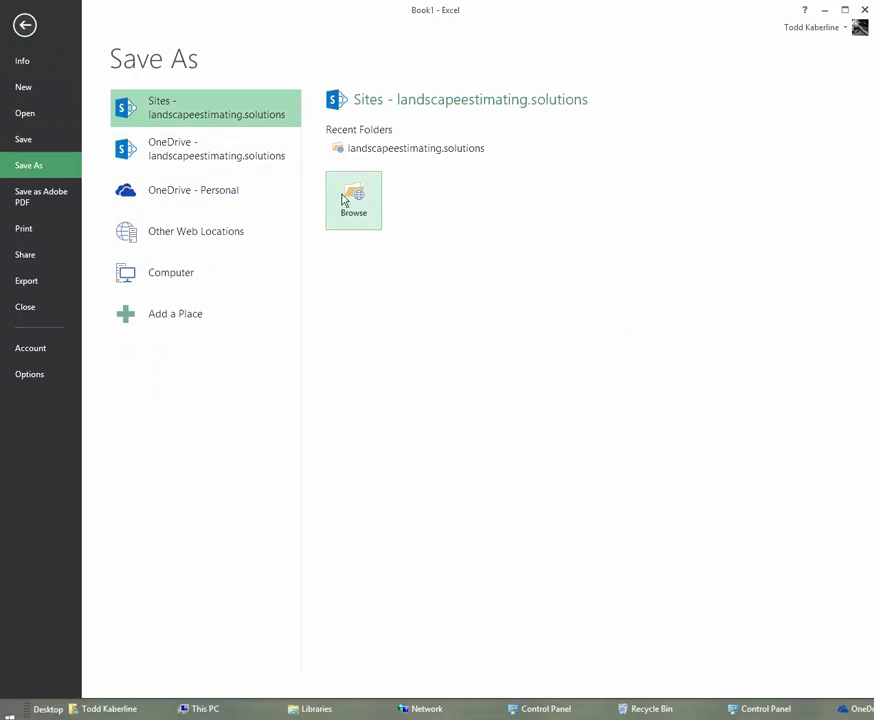
{"action": "left_click", "coordinate": [190, 266]}
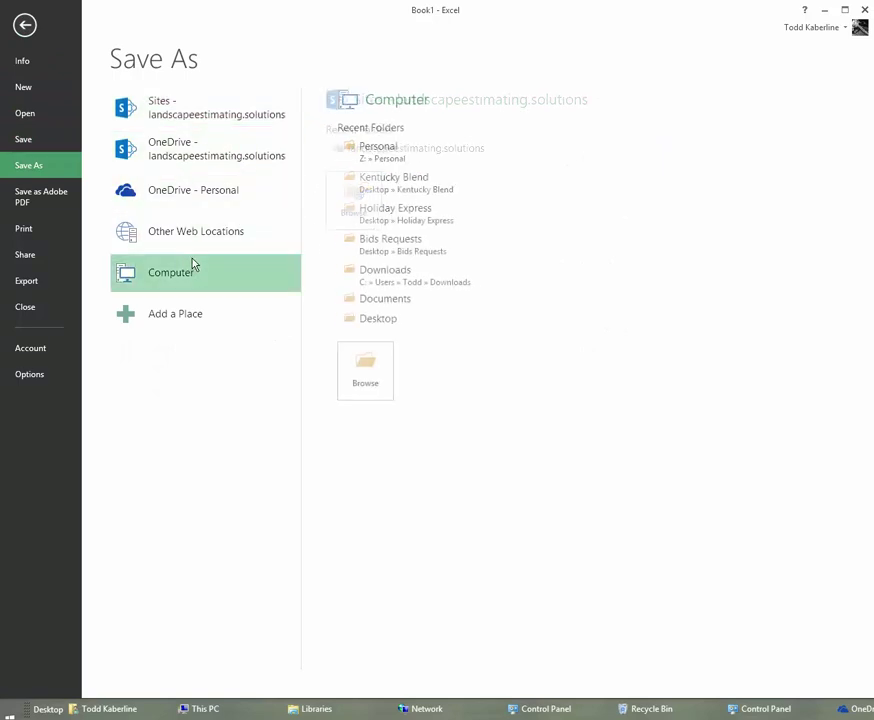
{"action": "left_click", "coordinate": [380, 320]}
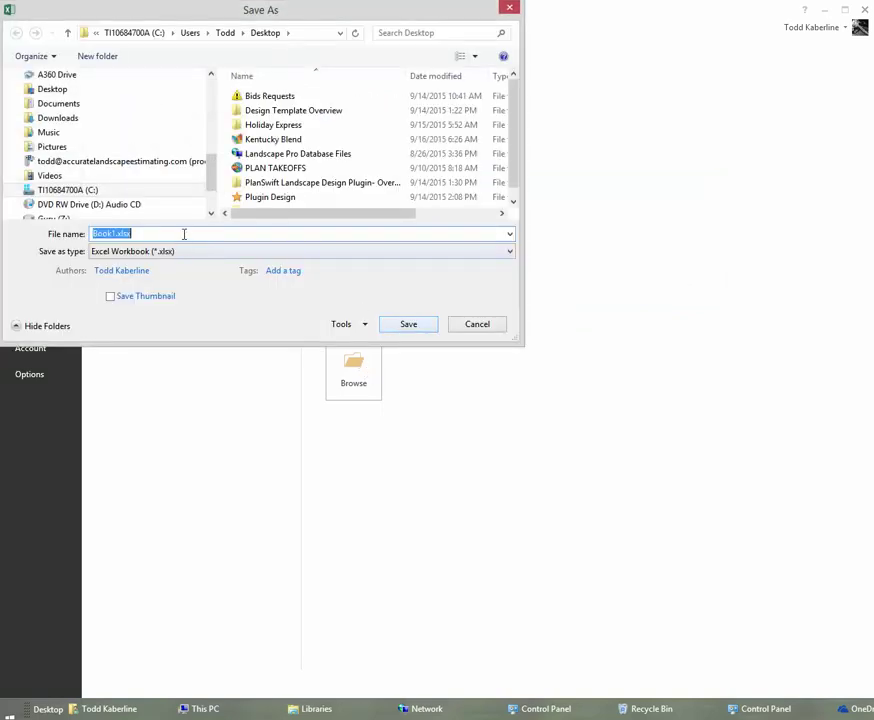
{"action": "type", "text": "Friends"}
{"action": "left_click", "coordinate": [409, 324]}
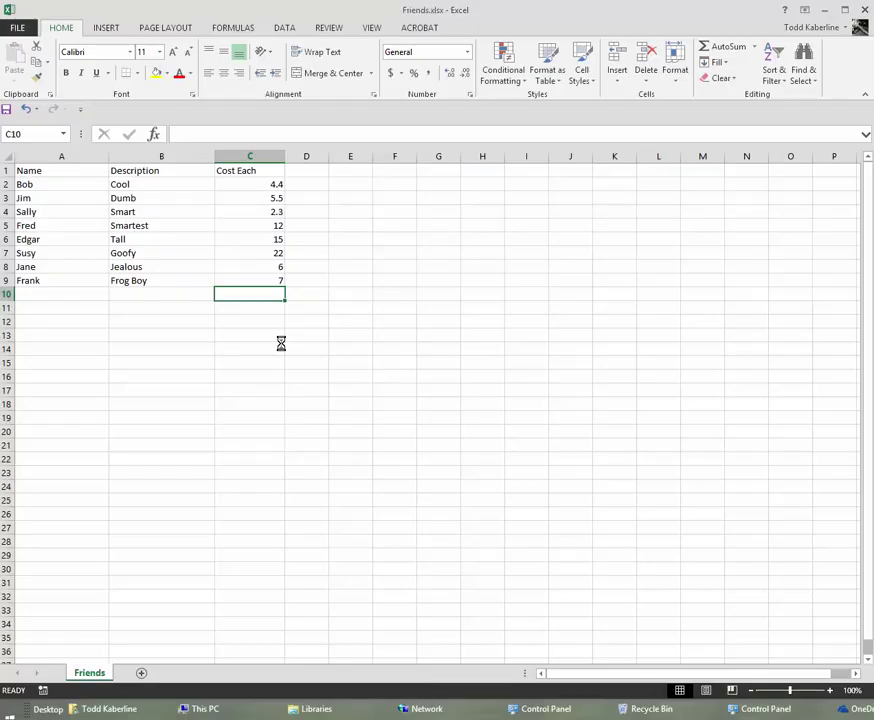
Minimize Excel and bring the Access window up full screen
{"action": "left_click", "coordinate": [823, 10]}
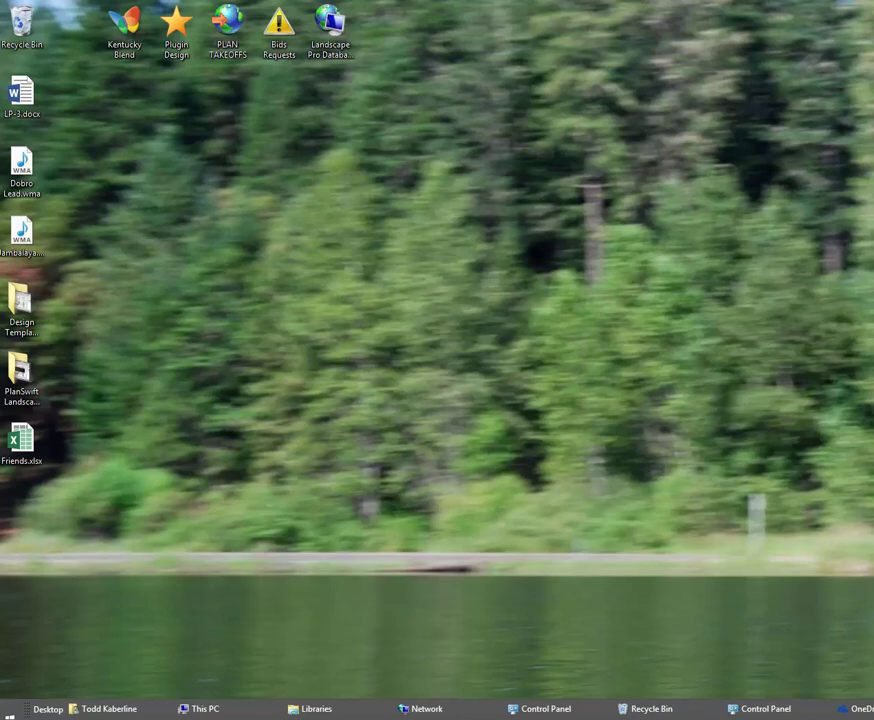
{"action": "left_click_drag", "start_coordinate": [873, 20], "coordinate": [640, 2]}
{"action": "left_click_drag", "start_coordinate": [873, 20], "coordinate": [568, 20]}
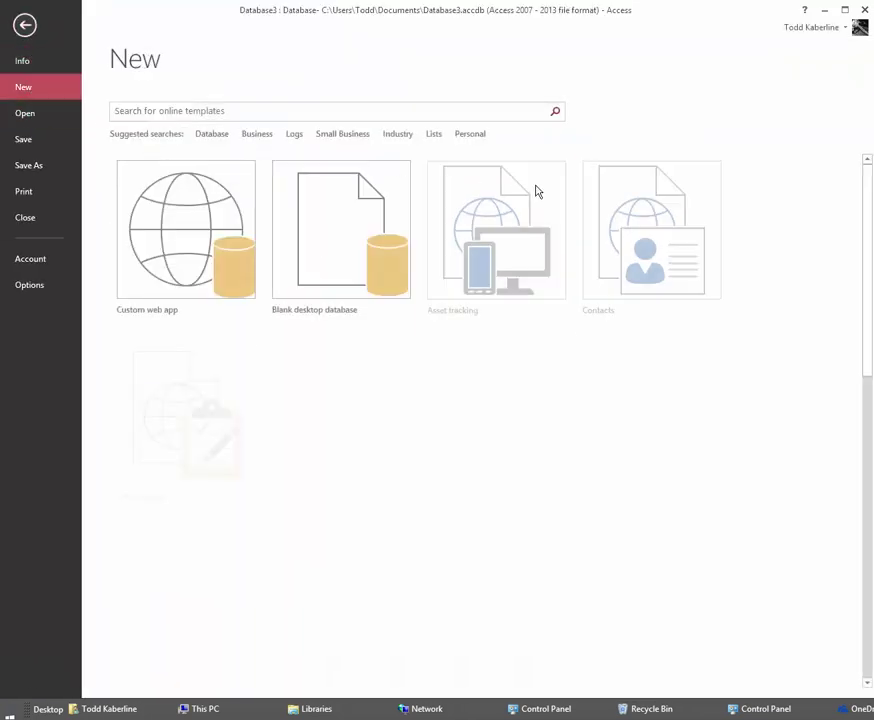
Create a blank desktop database with the file name Friends
{"action": "left_click", "coordinate": [358, 238]}
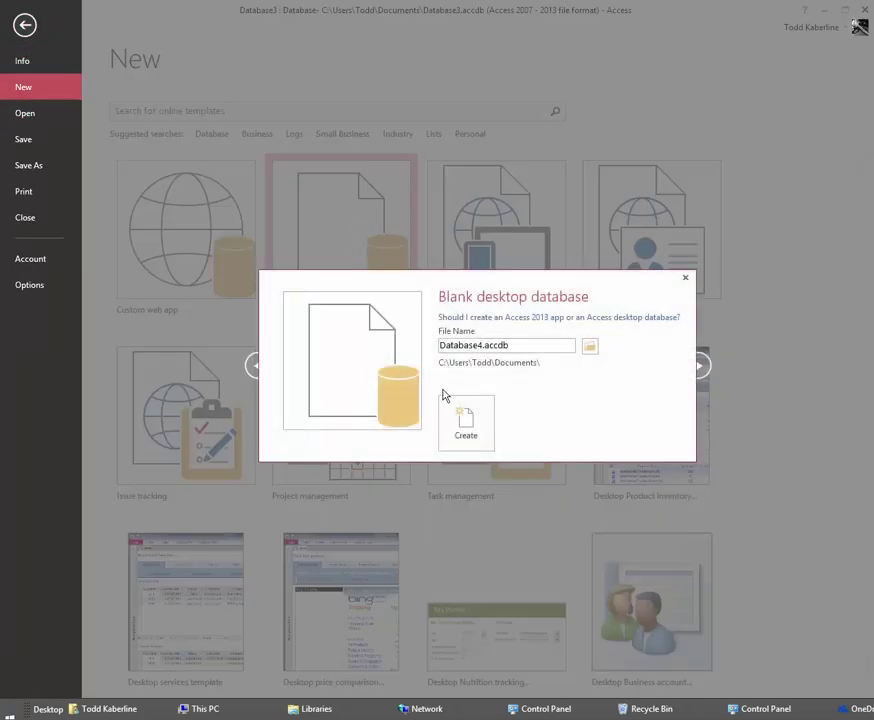
{"action": "left_click_drag", "start_coordinate": [440, 345], "coordinate": [535, 340]}
{"action": "type", "text": "Friends"}
{"action": "left_click", "coordinate": [465, 421]}
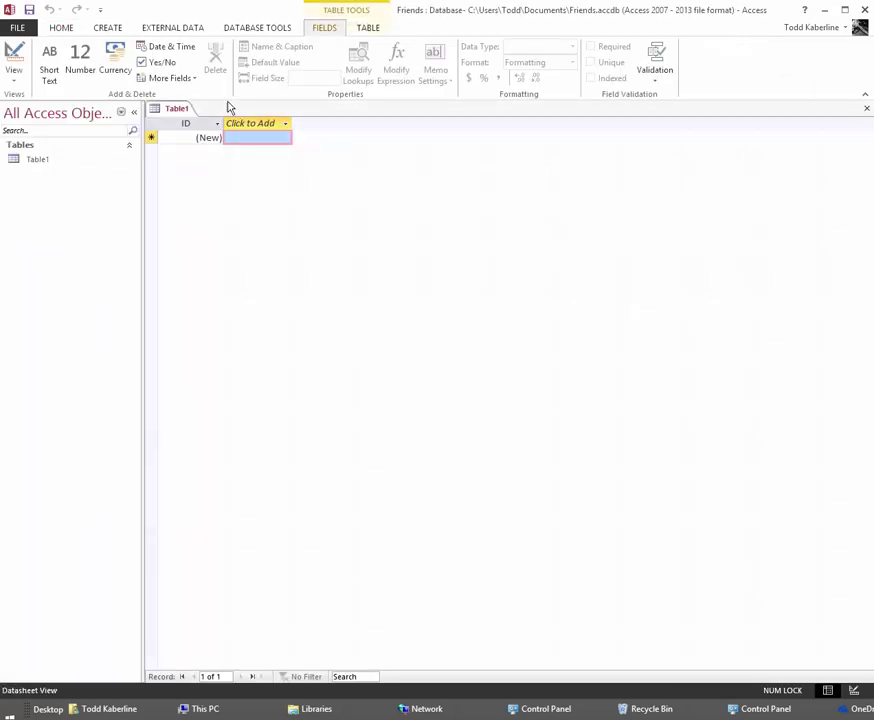
Pick Desktop\Friends.xlsx as the Excel source for importing into a new table
{"action": "left_click", "coordinate": [176, 32]}
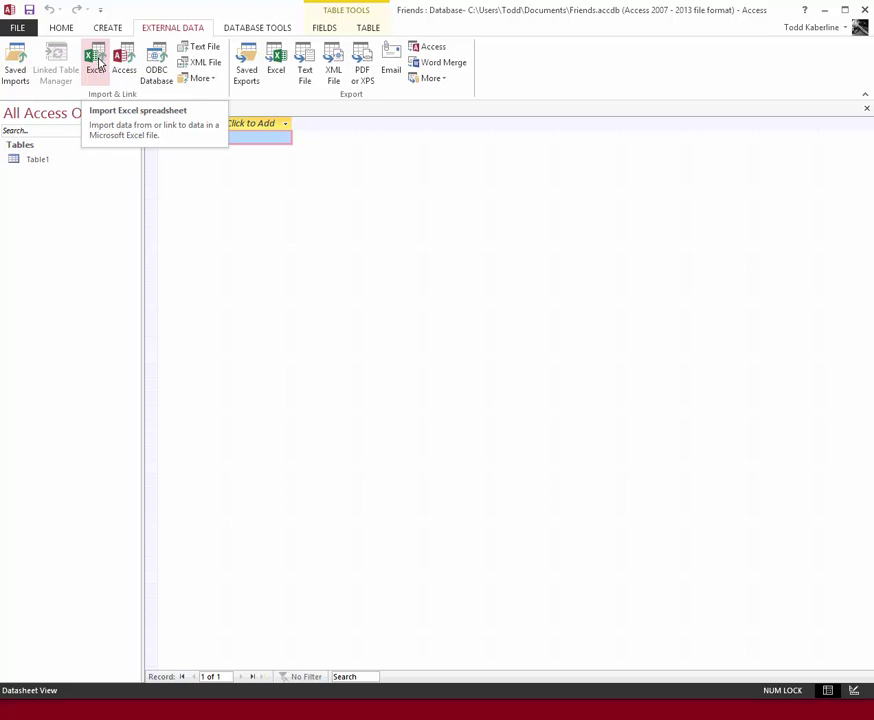
{"action": "left_click", "coordinate": [97, 60]}
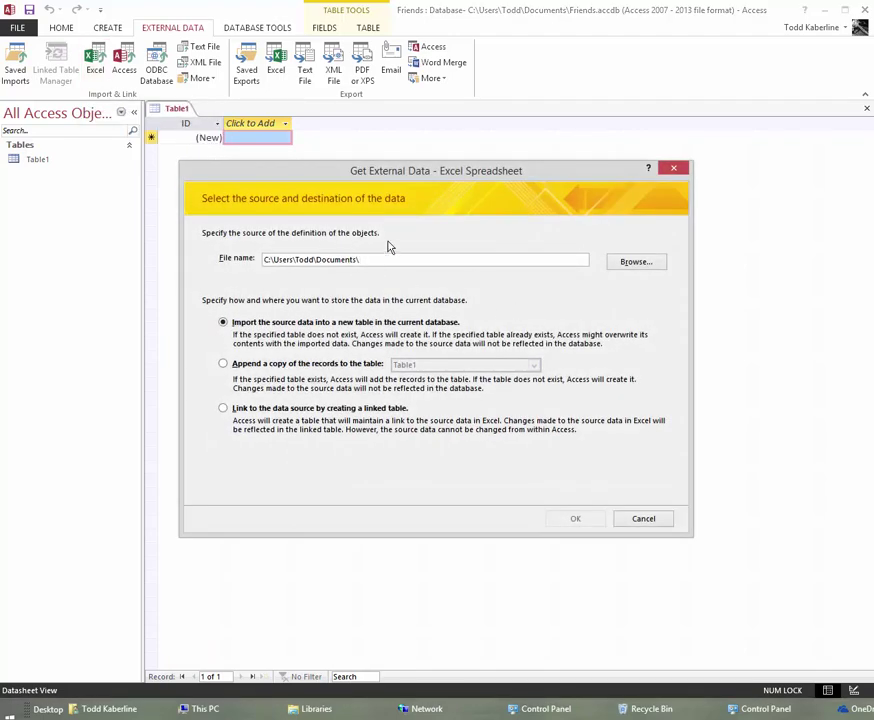
{"action": "left_click", "coordinate": [627, 263]}
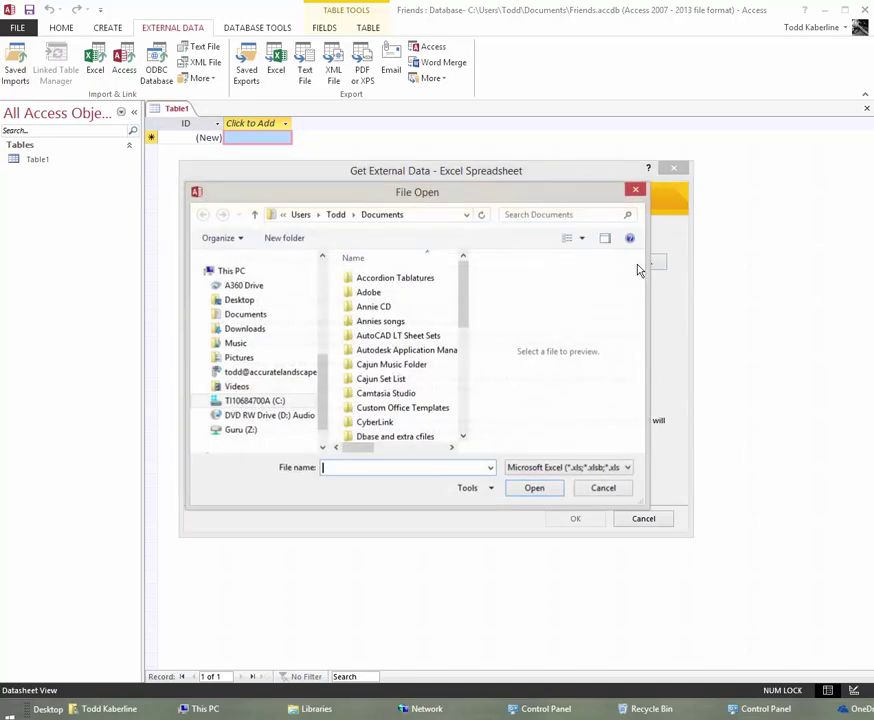
{"action": "left_click", "coordinate": [239, 300]}
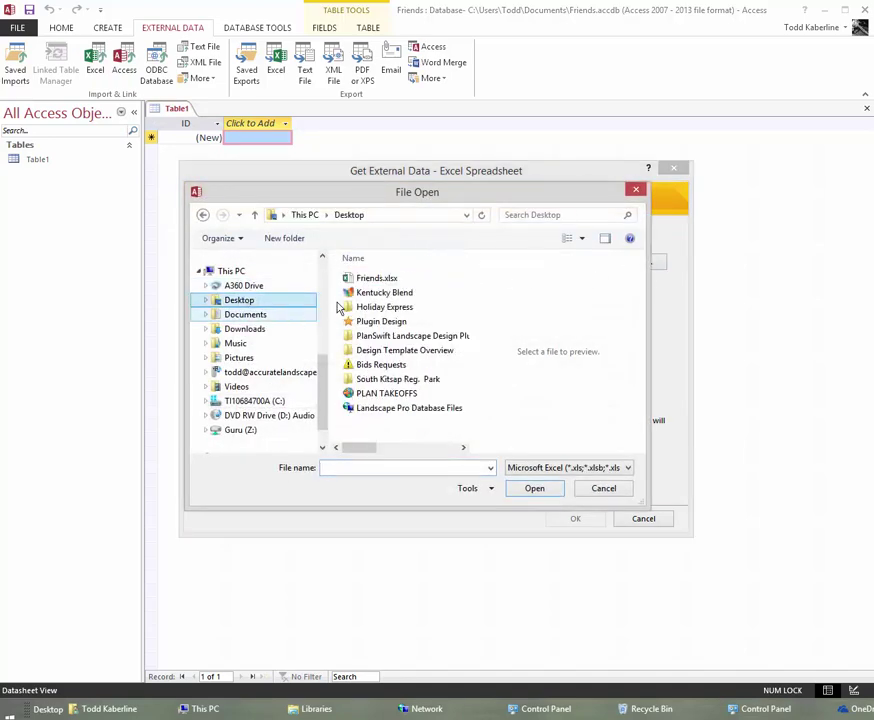
{"action": "left_click", "coordinate": [364, 279]}
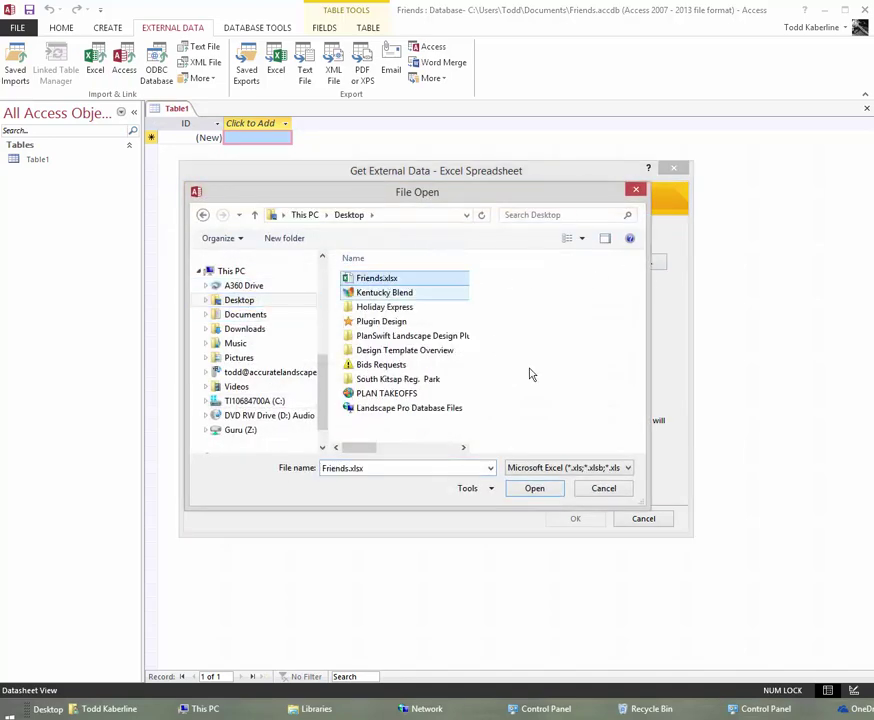
{"action": "left_click", "coordinate": [533, 489]}
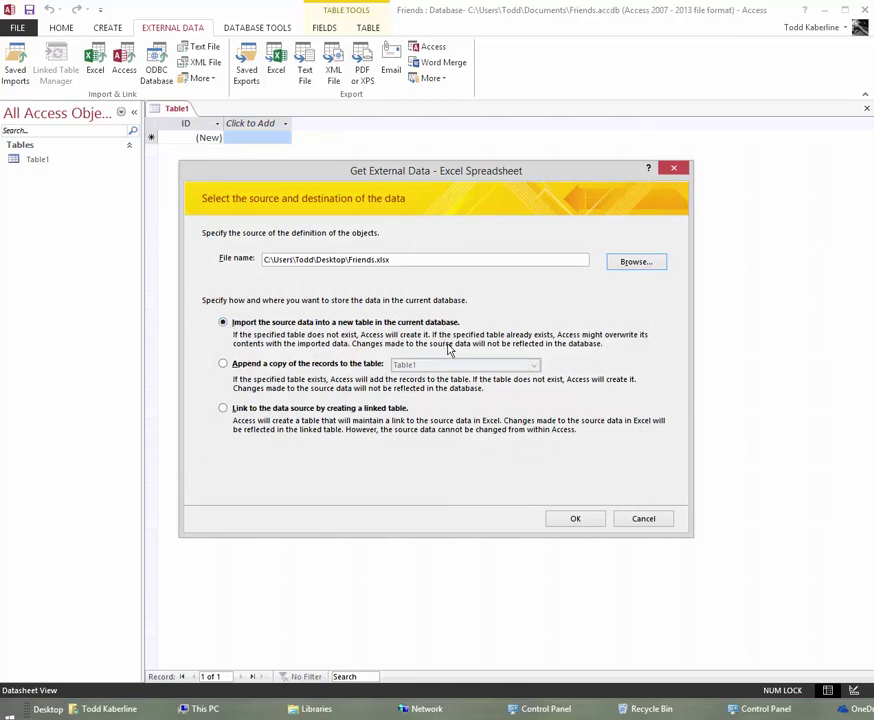
Finish the import wizard using column headings and default fields, without saving import steps
{"action": "left_click", "coordinate": [573, 519]}
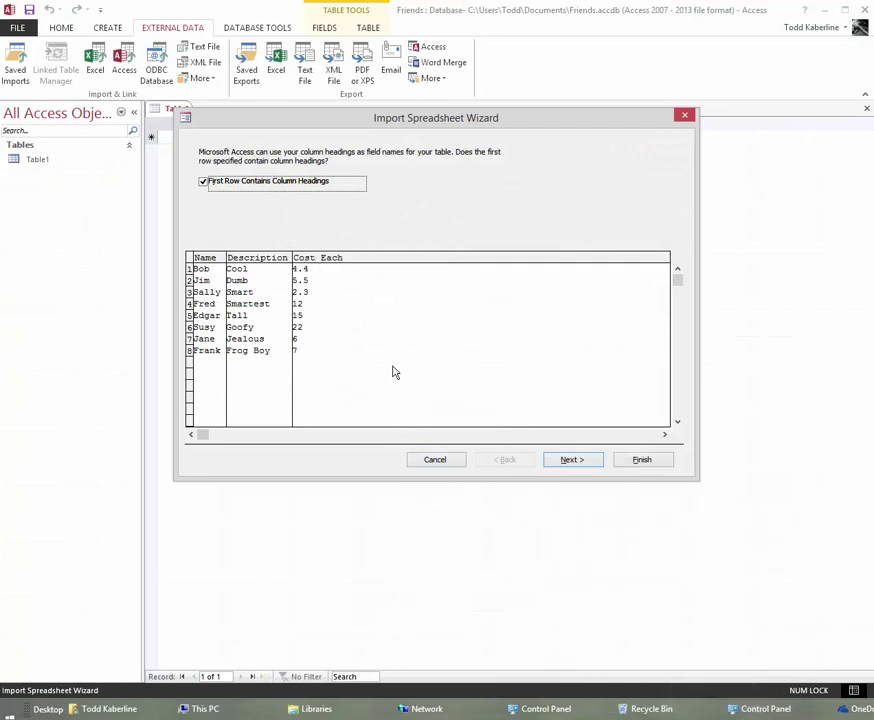
{"action": "left_click", "coordinate": [577, 461]}
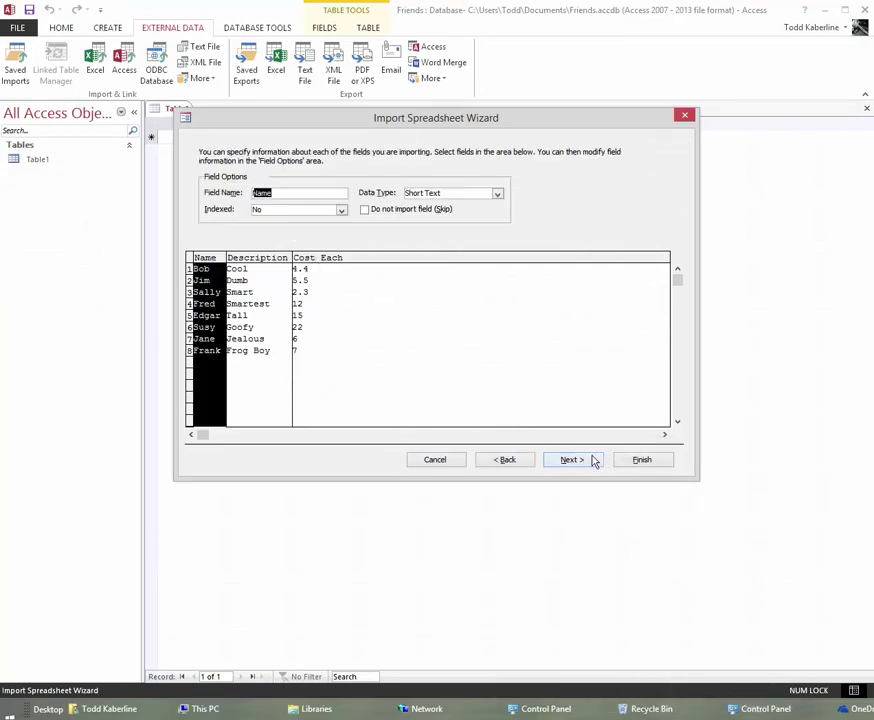
{"action": "left_click", "coordinate": [642, 461]}
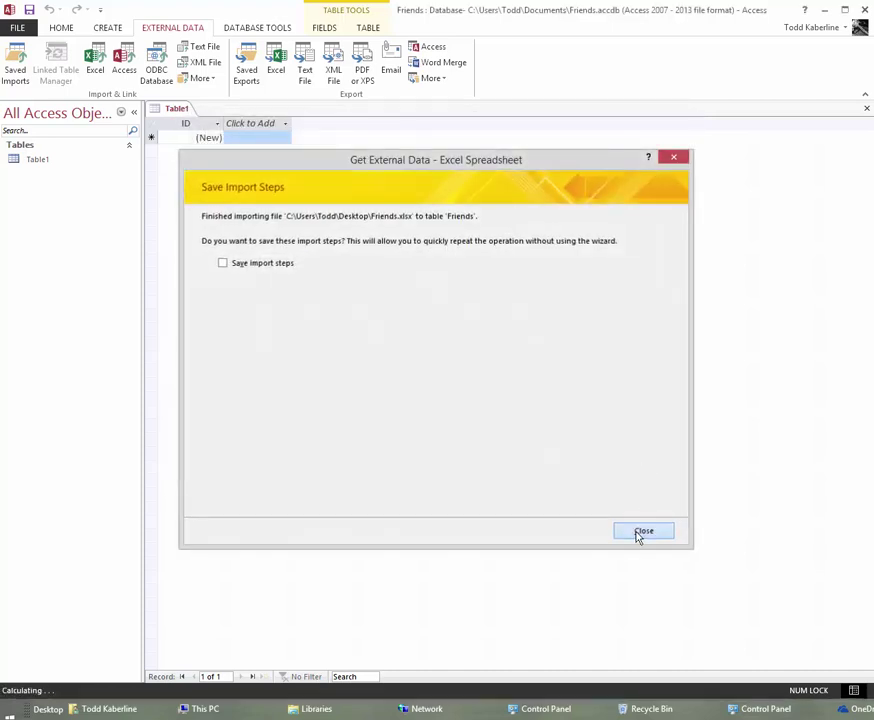
{"action": "left_click", "coordinate": [640, 532]}
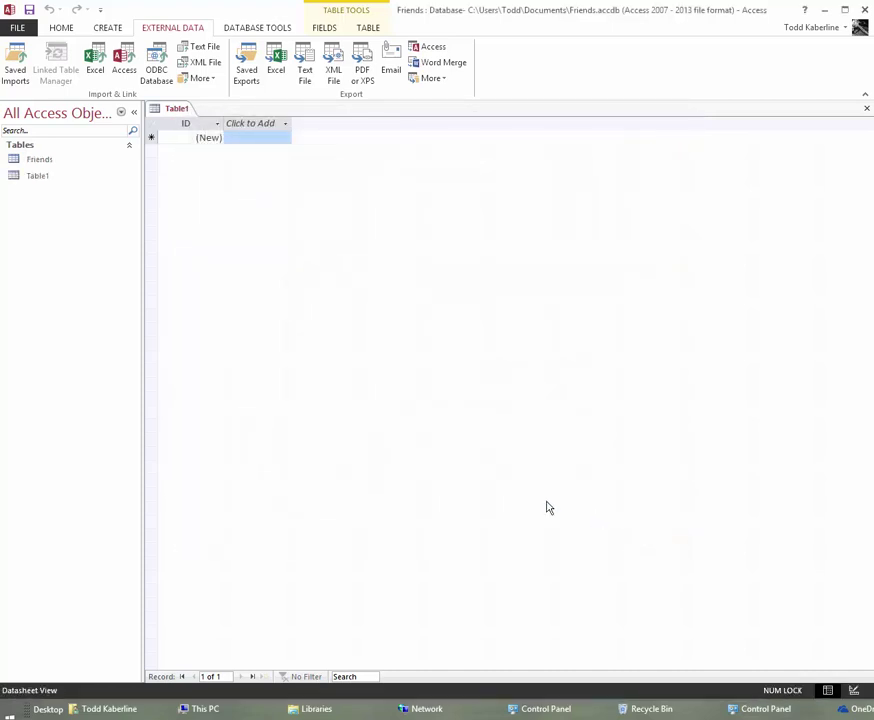
Close the empty Table1, reopen the eight-record Friends table, then switch to PlanSwift
{"action": "left_click", "coordinate": [49, 166]}
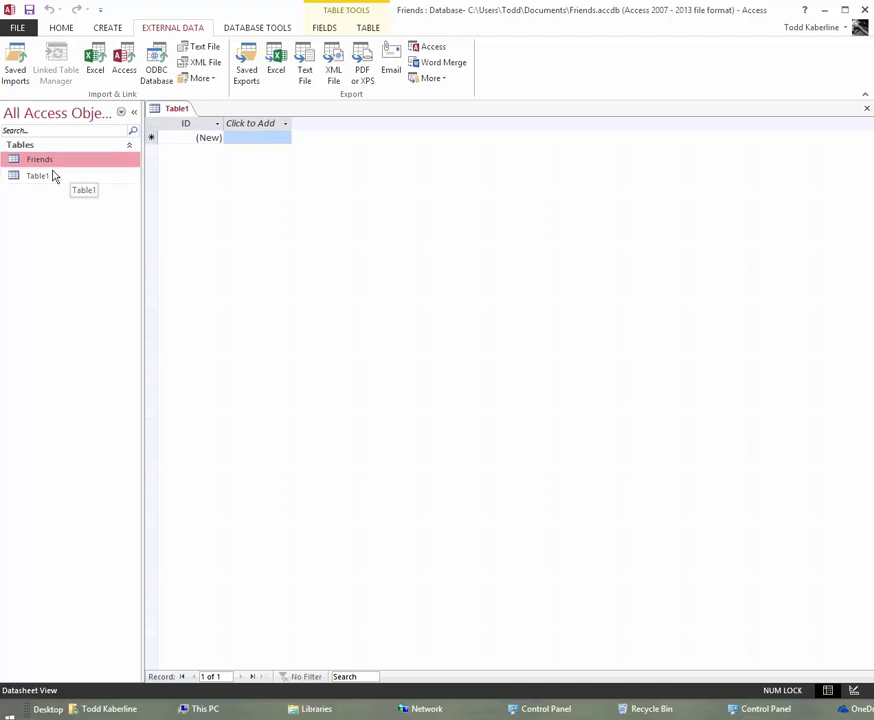
{"action": "double_click", "coordinate": [47, 165]}
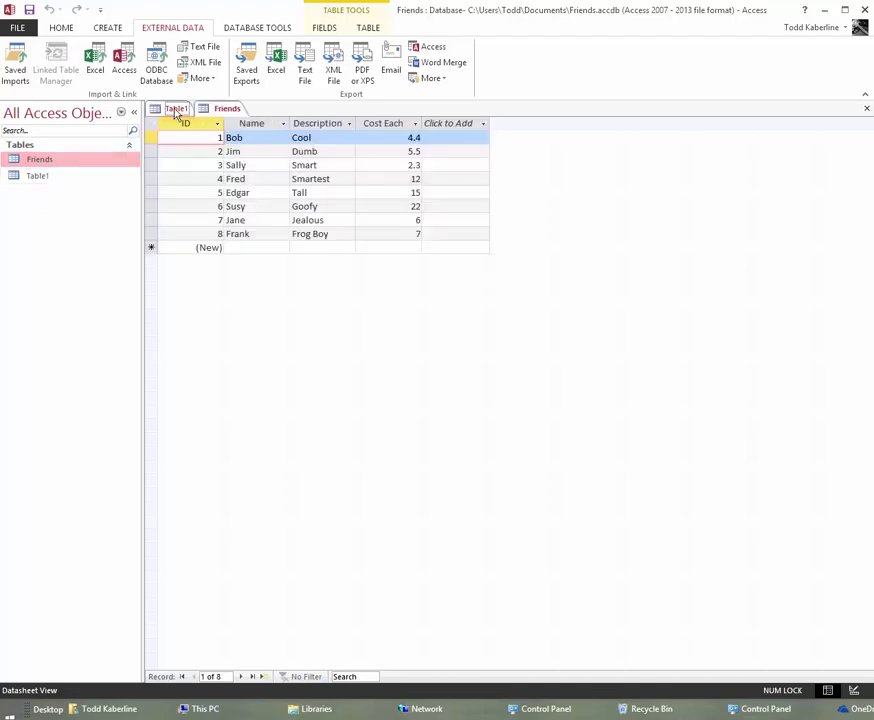
{"action": "left_click", "coordinate": [175, 109]}
{"action": "right_click", "coordinate": [171, 112]}
{"action": "left_click", "coordinate": [209, 152]}
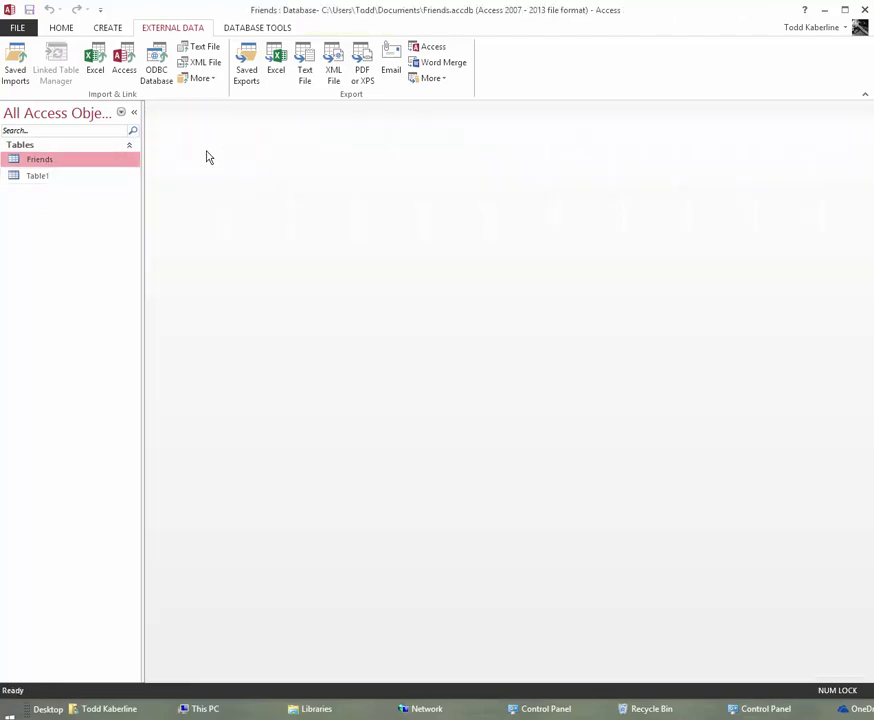
{"action": "double_click", "coordinate": [47, 165]}
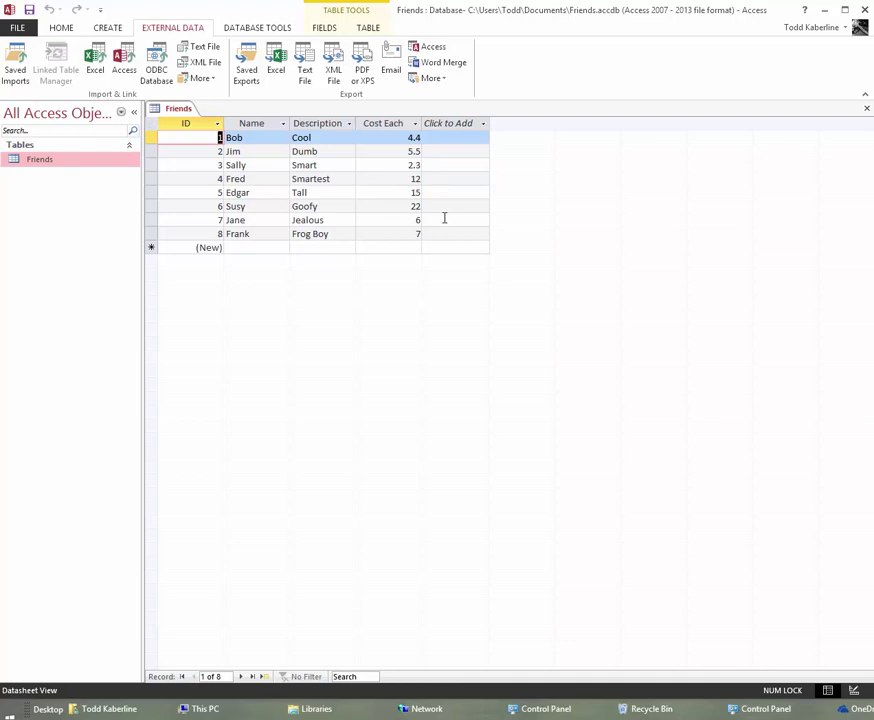
{"action": "mouse_move", "coordinate": [725, 709]}
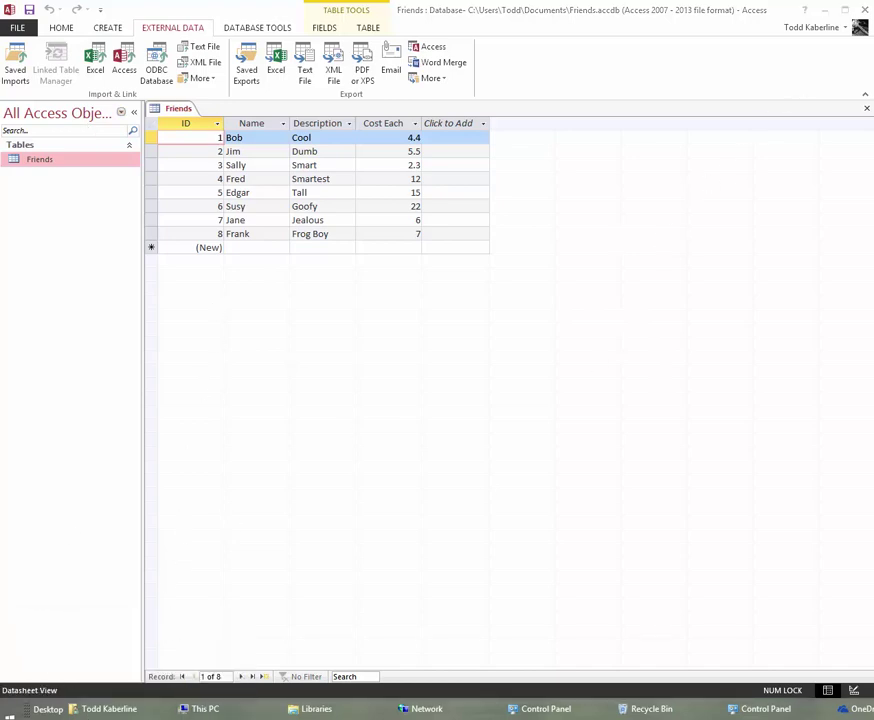
{"action": "key", "text": "alt+Tab"}
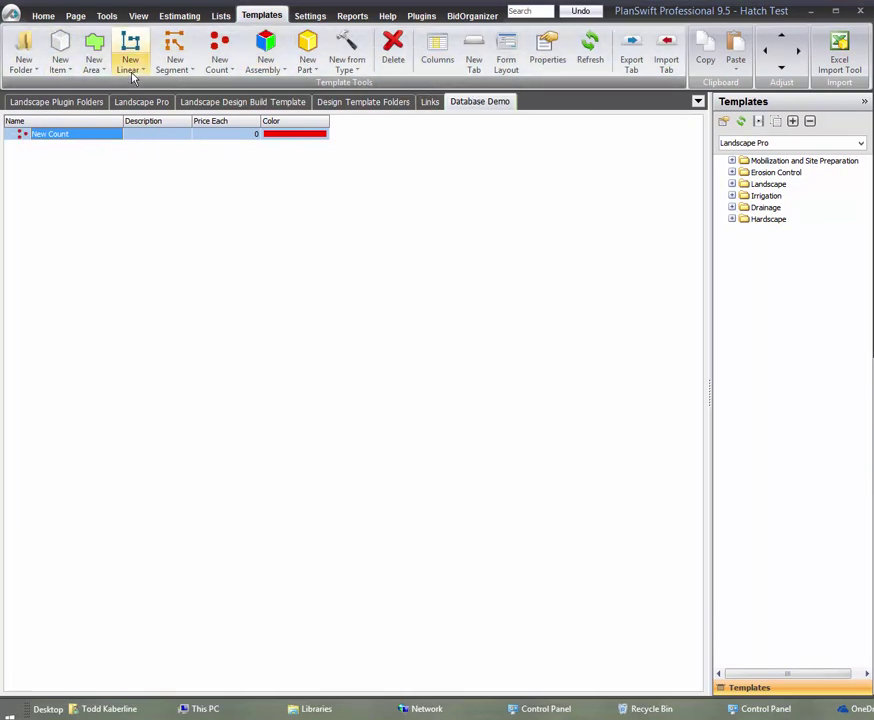
Start a new list of type Lists from MS Access File Tables
{"action": "left_click", "coordinate": [220, 16]}
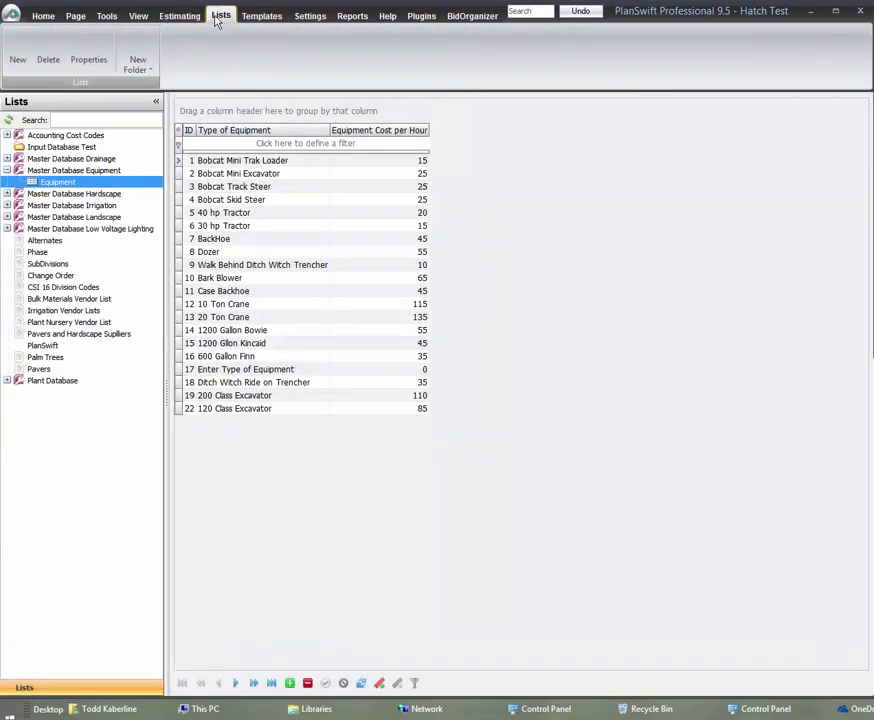
{"action": "left_click", "coordinate": [18, 50]}
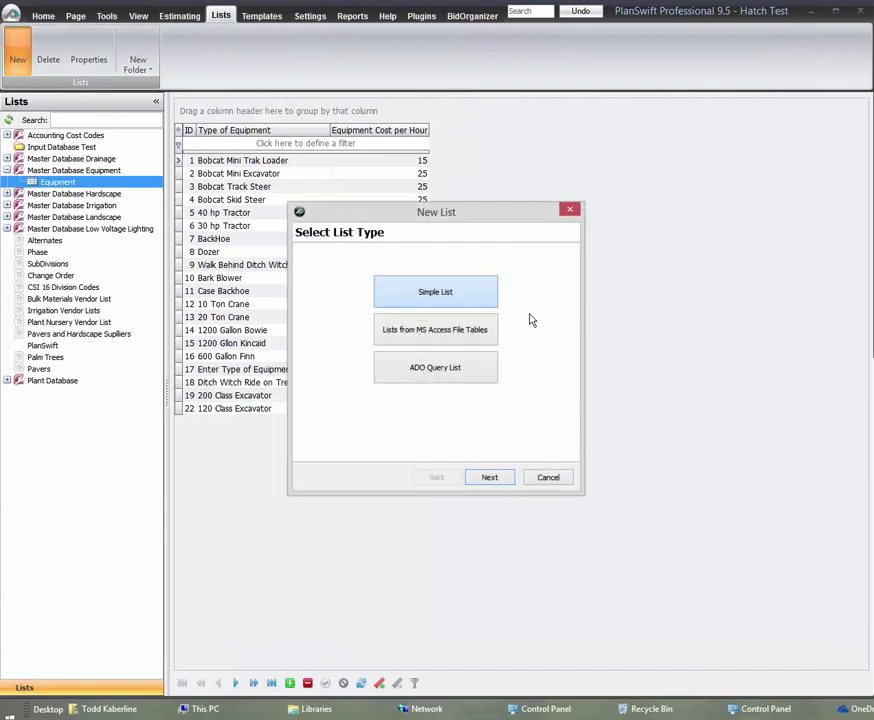
{"action": "left_click", "coordinate": [449, 337]}
{"action": "left_click", "coordinate": [489, 477]}
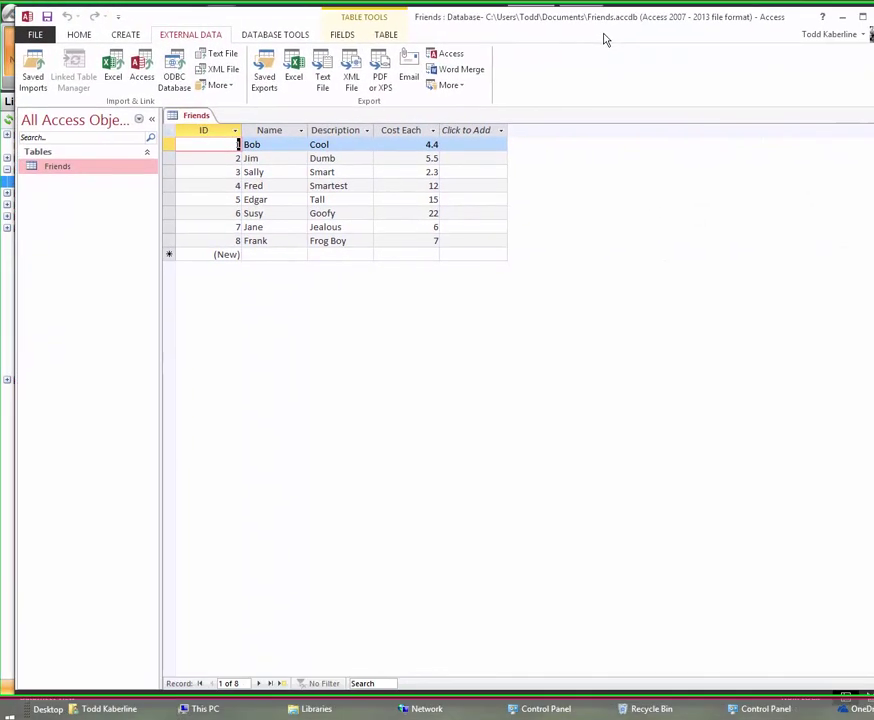
Save the database to the Desktop as Friends.mdb in Access 2002-2003 format
{"action": "left_click", "coordinate": [18, 27]}
{"action": "left_click", "coordinate": [28, 167]}
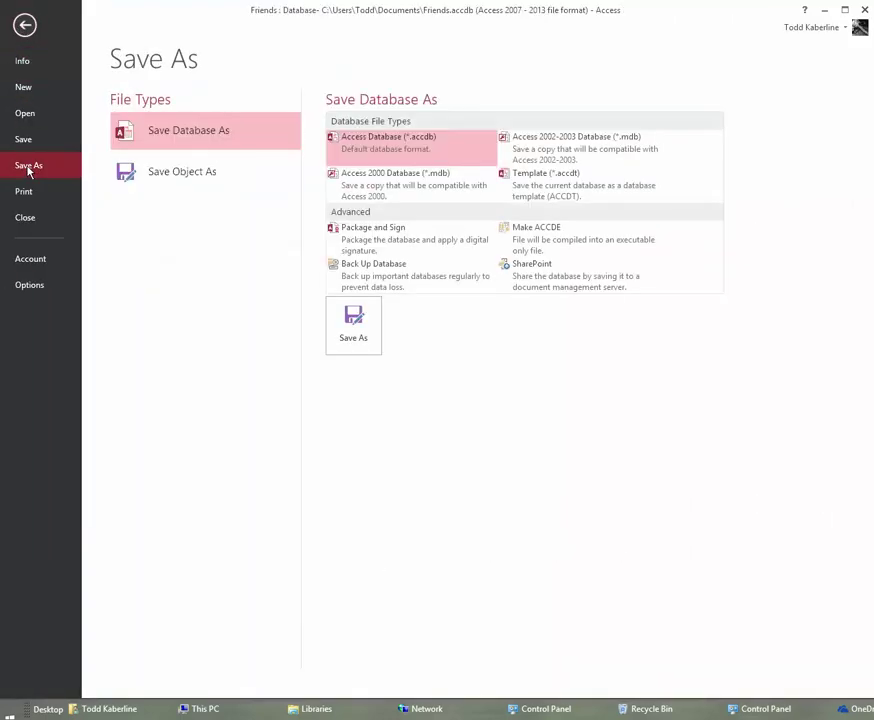
{"action": "left_click", "coordinate": [564, 153]}
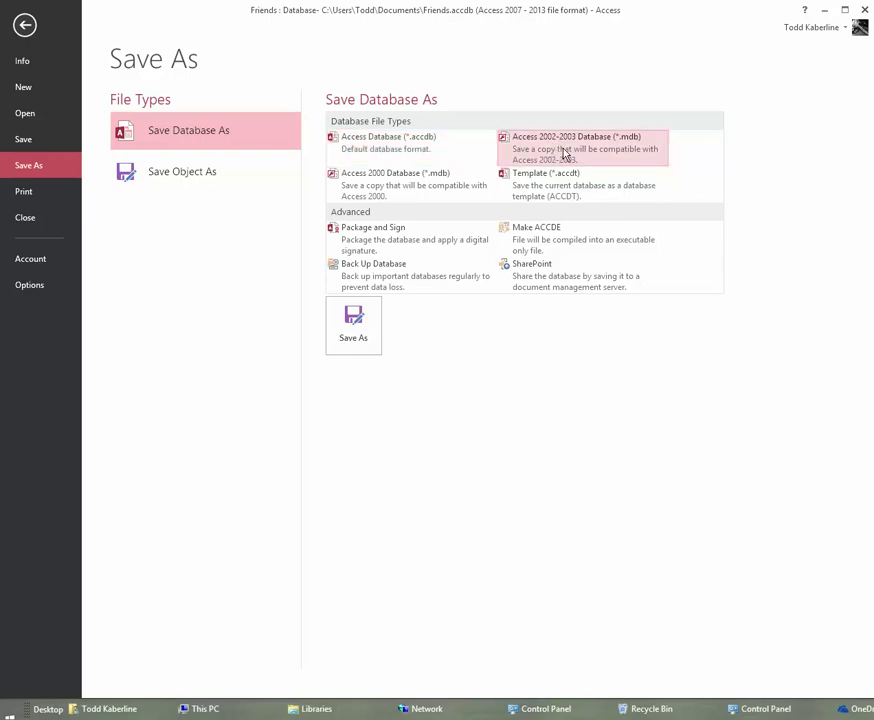
{"action": "left_click", "coordinate": [366, 336]}
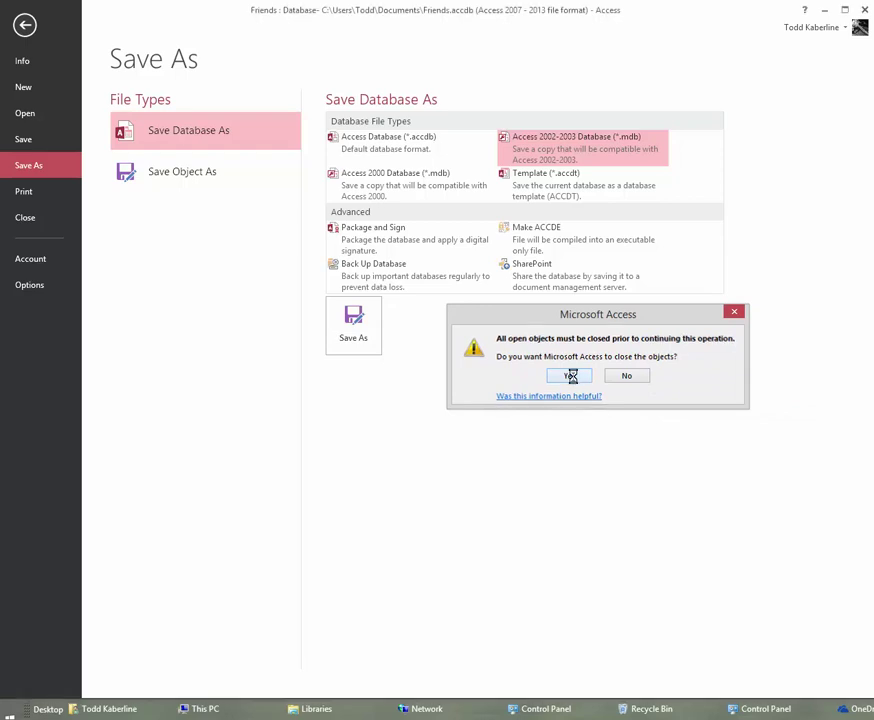
{"action": "left_click", "coordinate": [572, 378]}
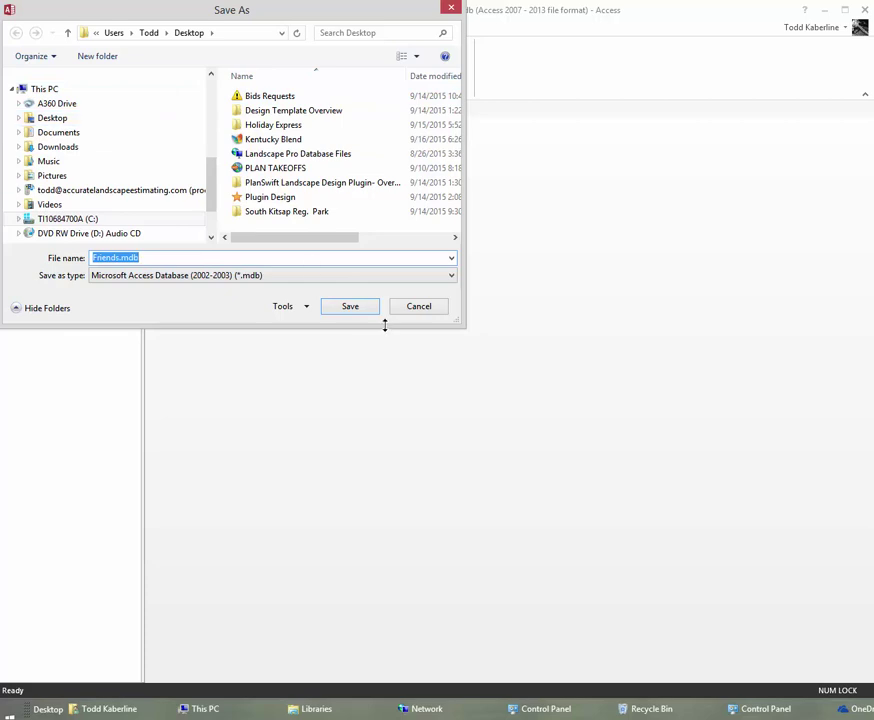
{"action": "left_click", "coordinate": [357, 307]}
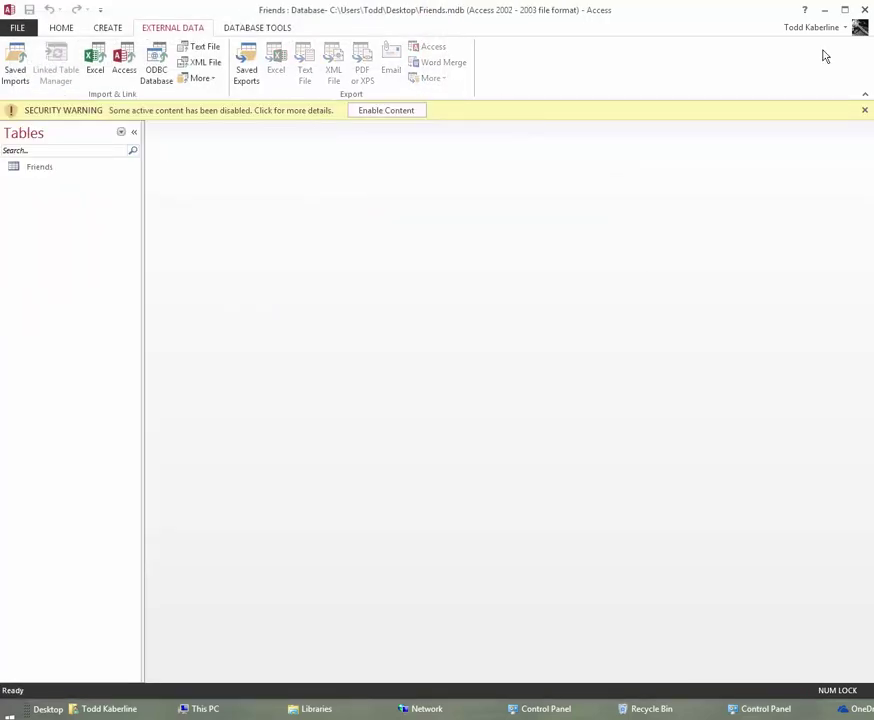
Close Access and create the new list from Desktop\Friends.mdb
{"action": "left_click", "coordinate": [864, 9]}
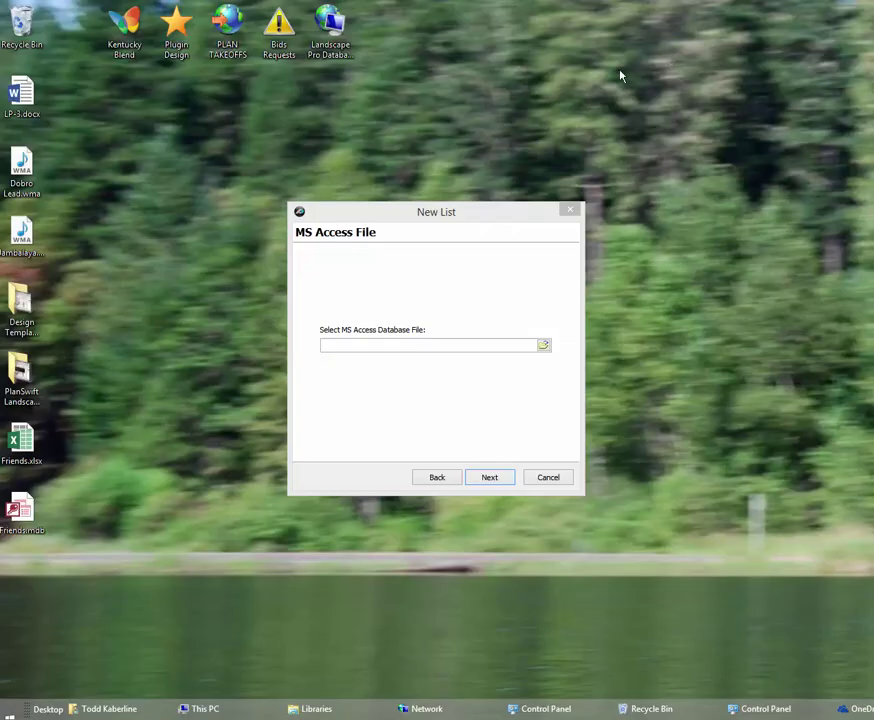
{"action": "left_click", "coordinate": [544, 345]}
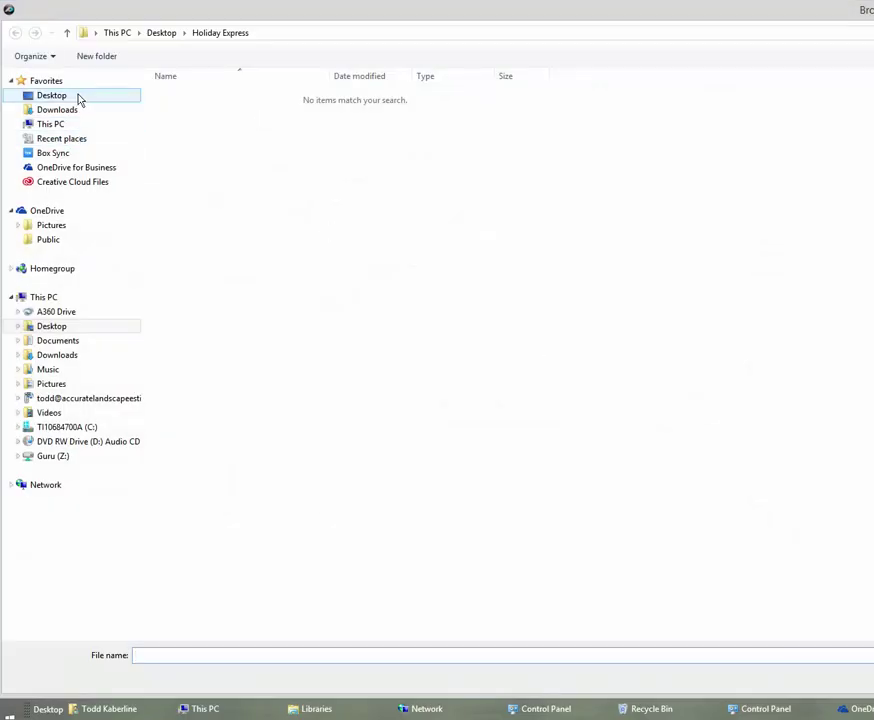
{"action": "left_click", "coordinate": [80, 97]}
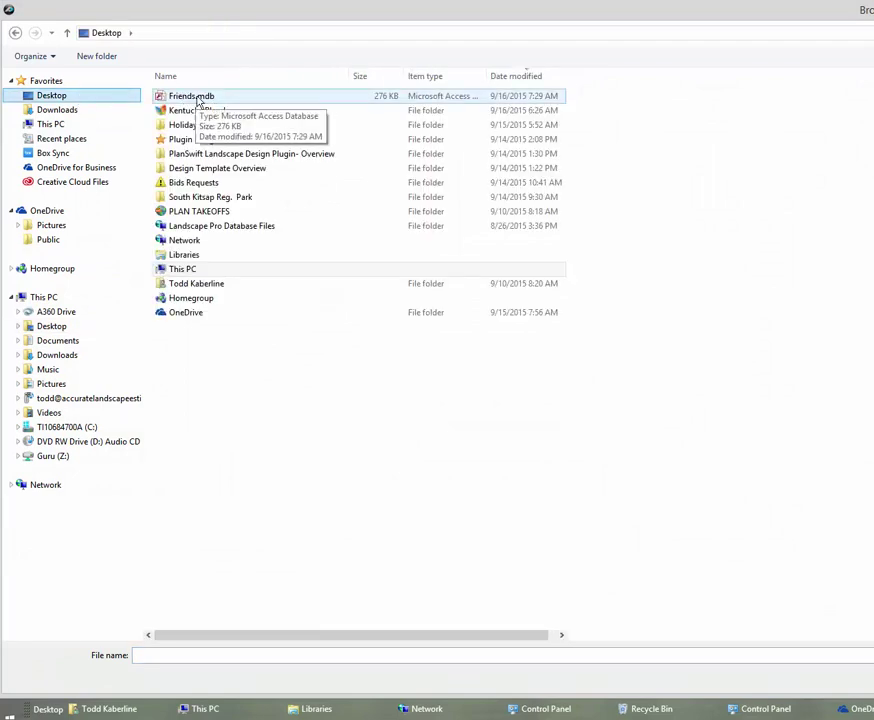
{"action": "double_click", "coordinate": [197, 101]}
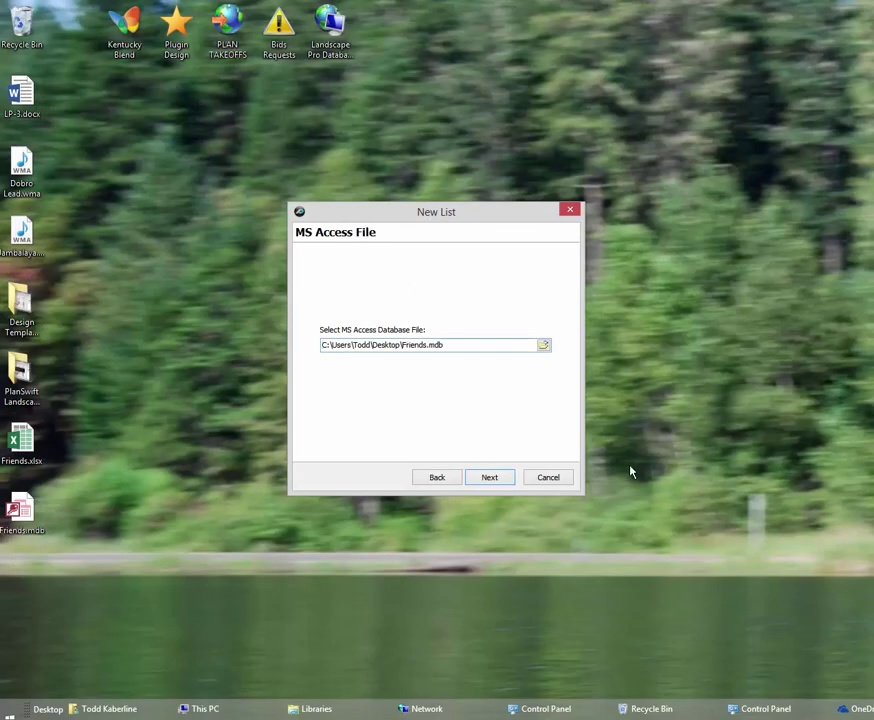
{"action": "left_click", "coordinate": [500, 477]}
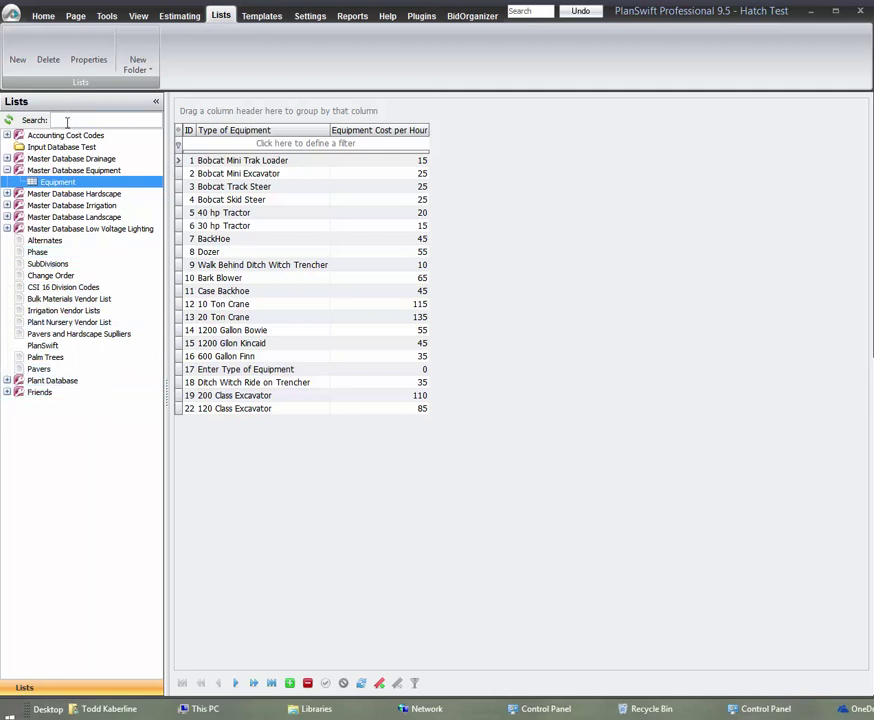
Close PlanSwift so it can be relaunched fresh with no job loaded
{"action": "left_click", "coordinate": [863, 11]}
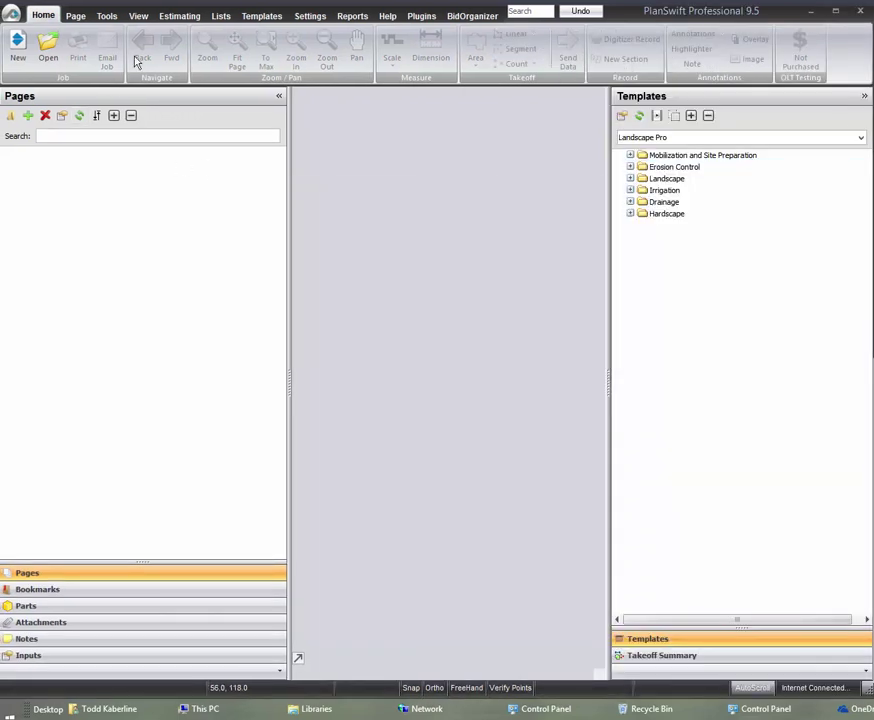
Show the Friends table from the Friends list and widen its Name column
{"action": "left_click", "coordinate": [220, 15]}
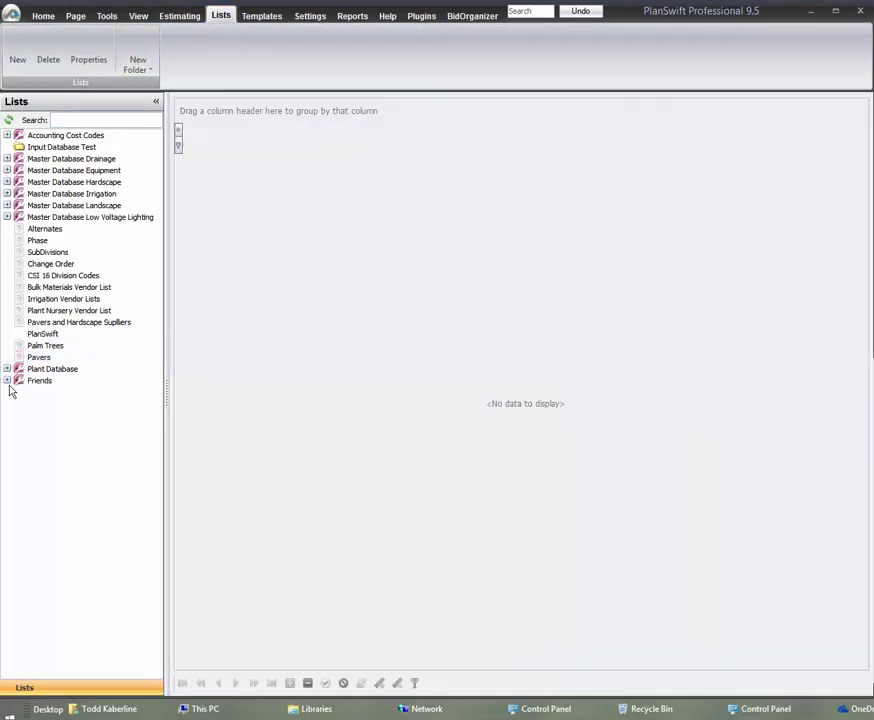
{"action": "left_click", "coordinate": [11, 383]}
{"action": "left_click", "coordinate": [8, 381]}
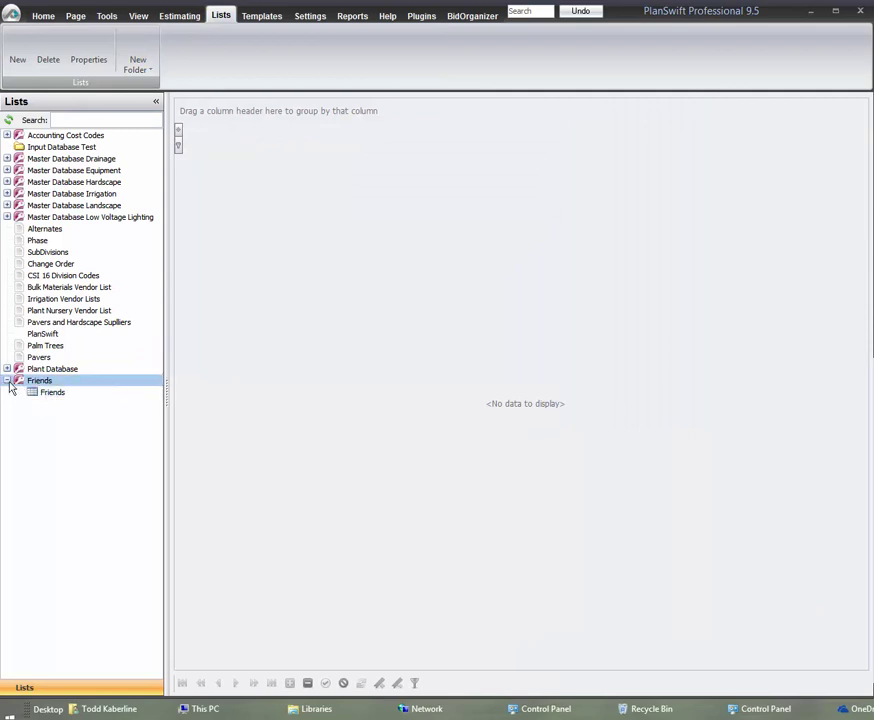
{"action": "left_click", "coordinate": [47, 394]}
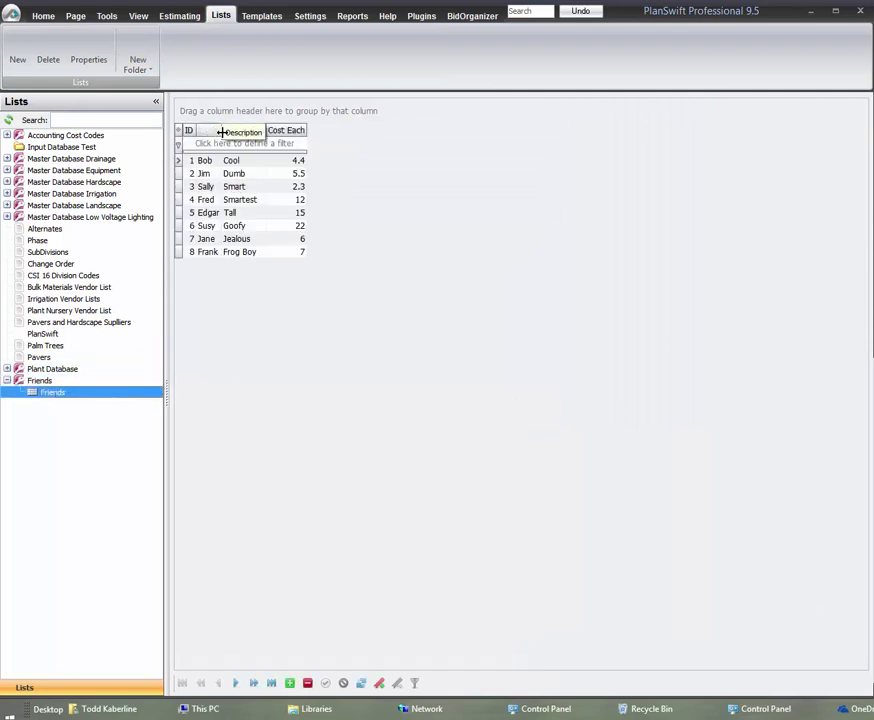
{"action": "left_click_drag", "start_coordinate": [221, 132], "coordinate": [285, 132]}
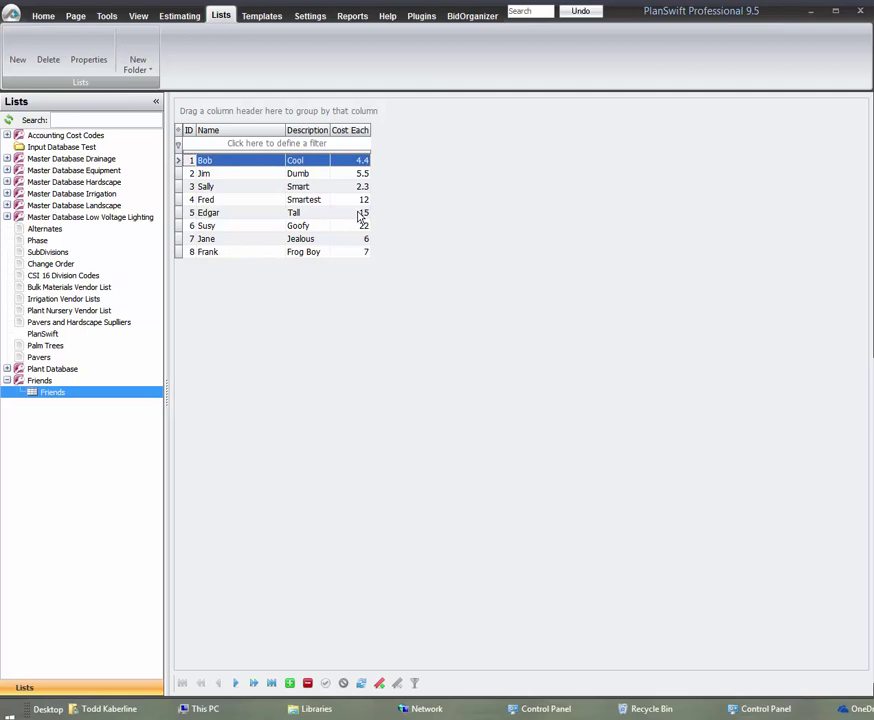
Open the Database Demo New Count template's properties and show the Advanced property list
{"action": "left_click", "coordinate": [262, 16]}
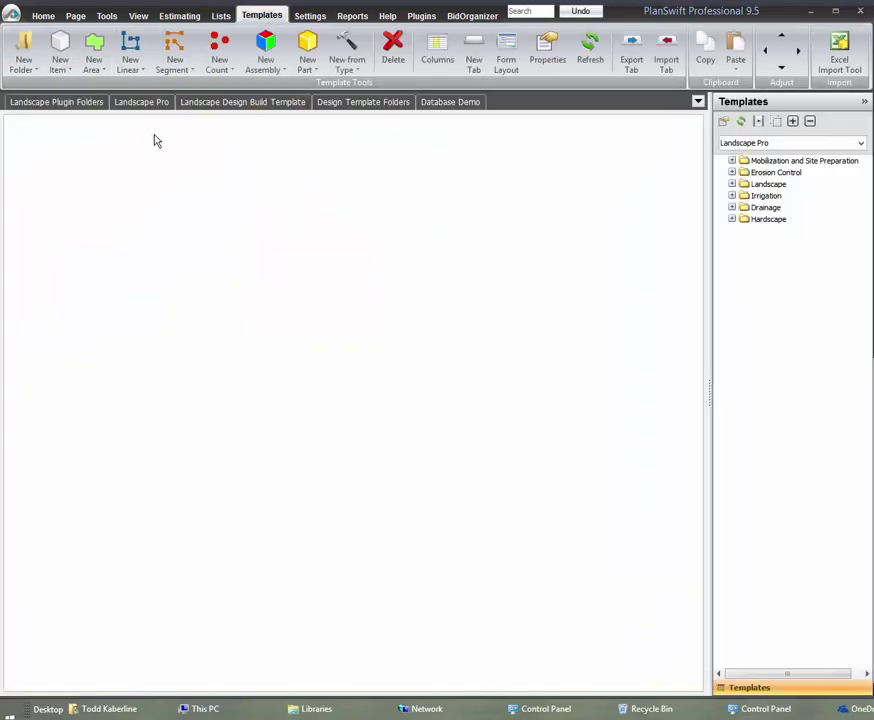
{"action": "left_click", "coordinate": [462, 102]}
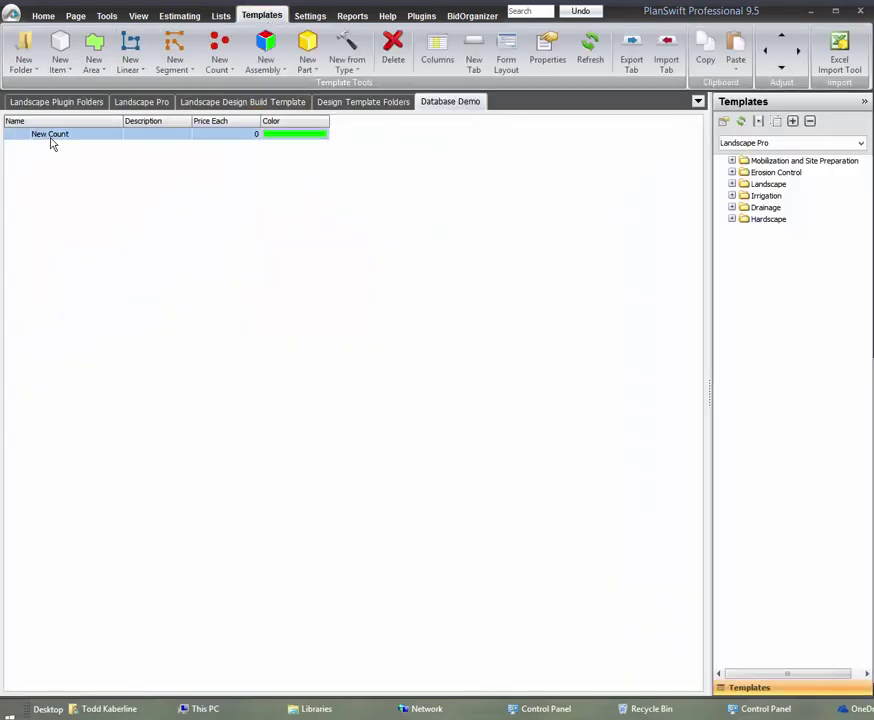
{"action": "double_click", "coordinate": [74, 138]}
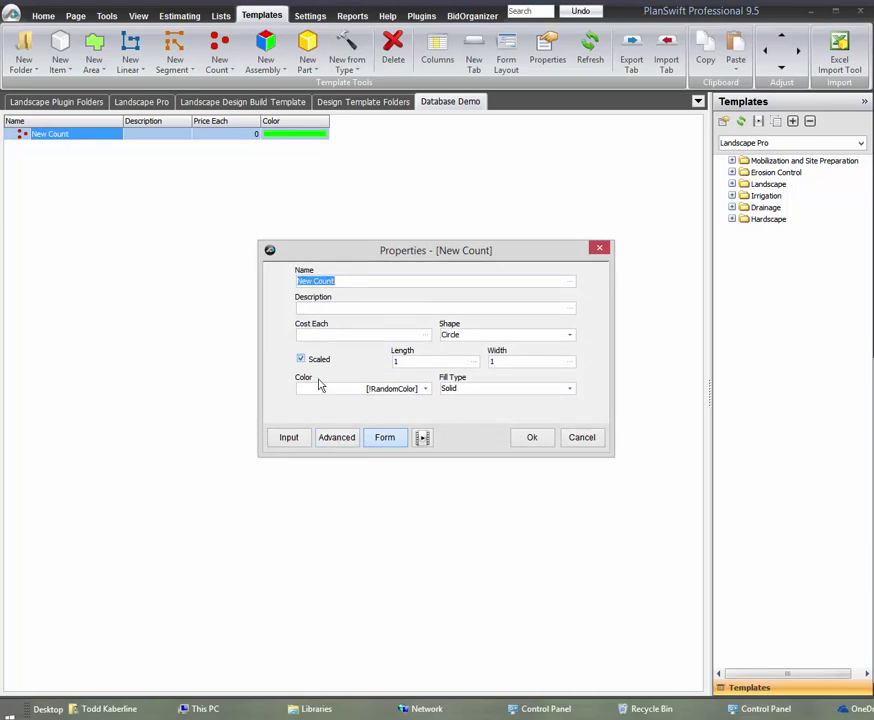
{"action": "left_click", "coordinate": [333, 438]}
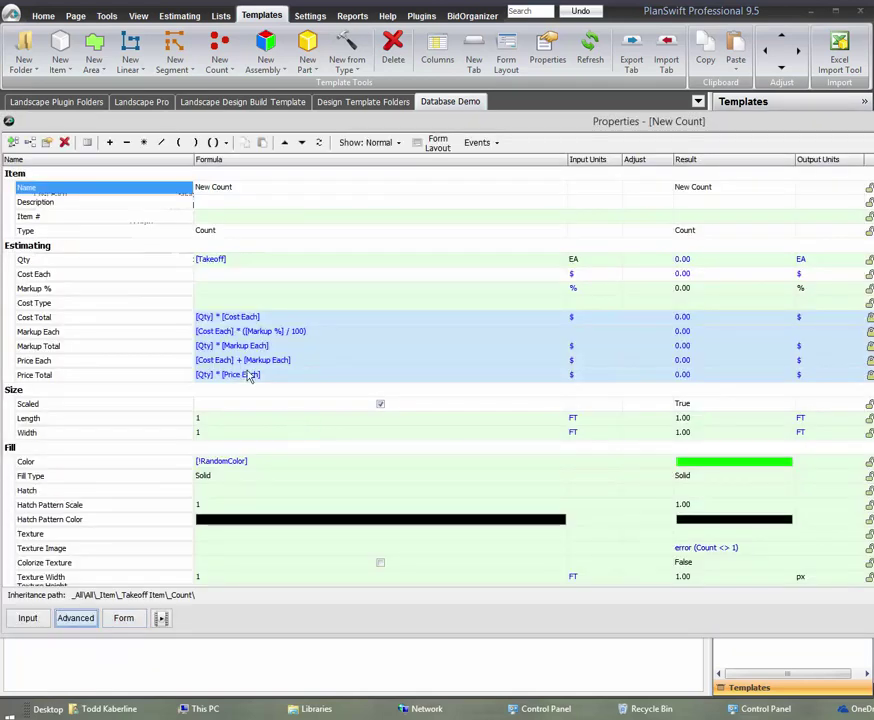
Set the Name property's List Type to List, sourced from the Friends list's Friends table
{"action": "double_click", "coordinate": [28, 188]}
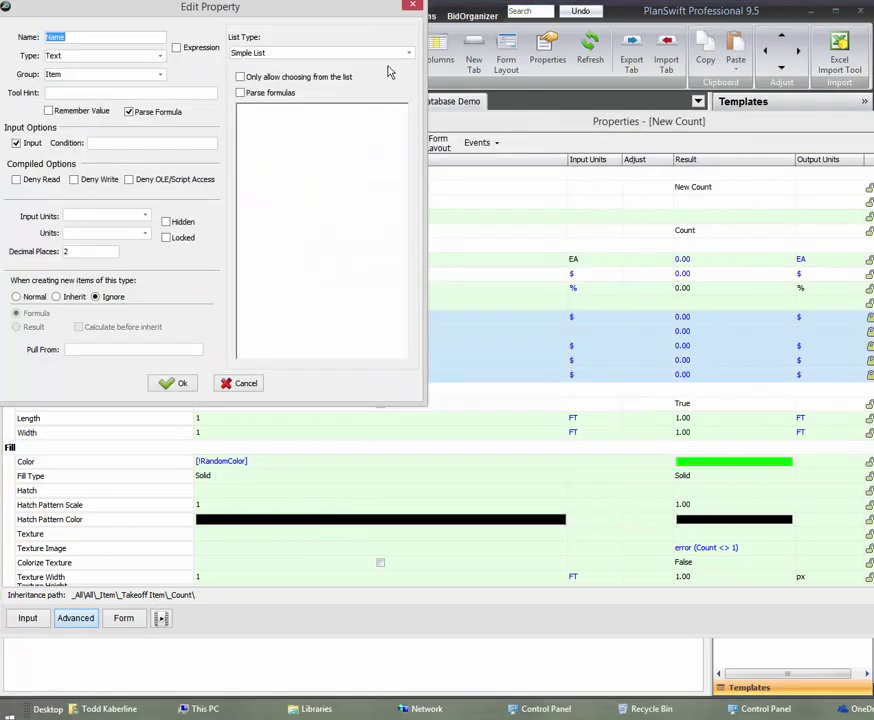
{"action": "left_click", "coordinate": [409, 53]}
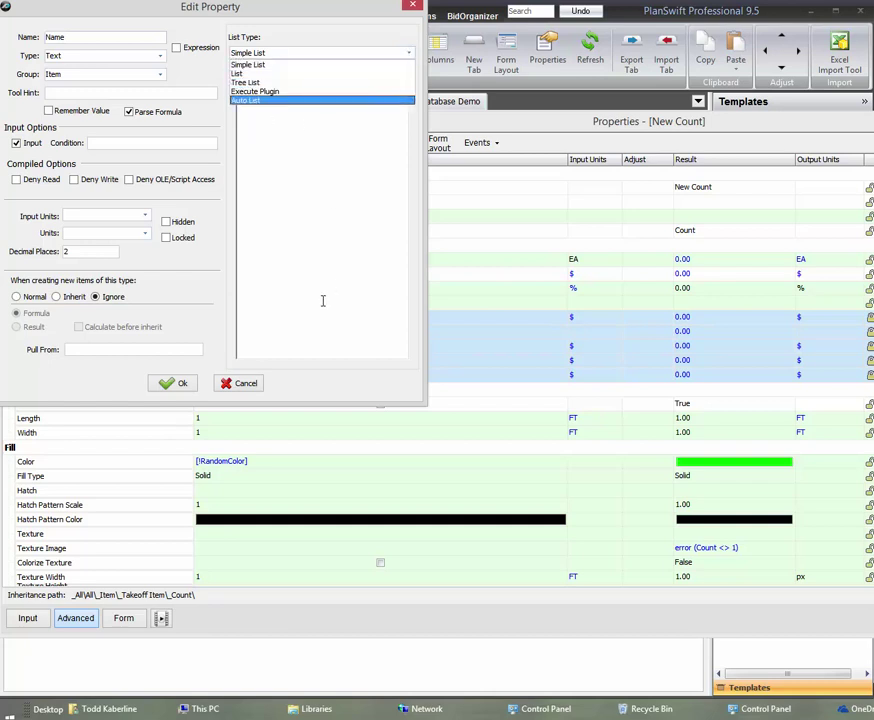
{"action": "left_click", "coordinate": [380, 74]}
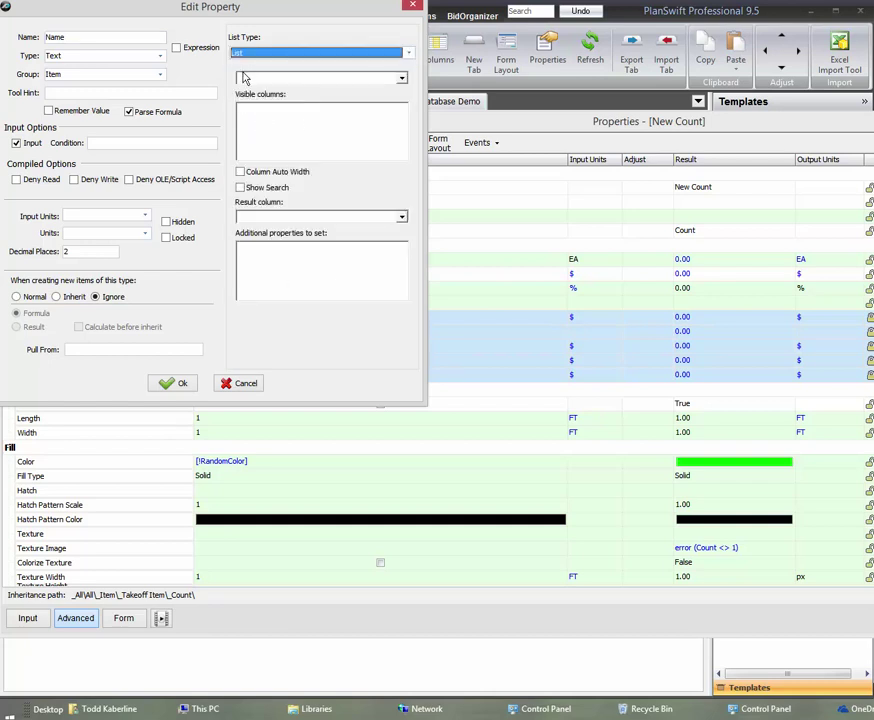
{"action": "left_click", "coordinate": [403, 78]}
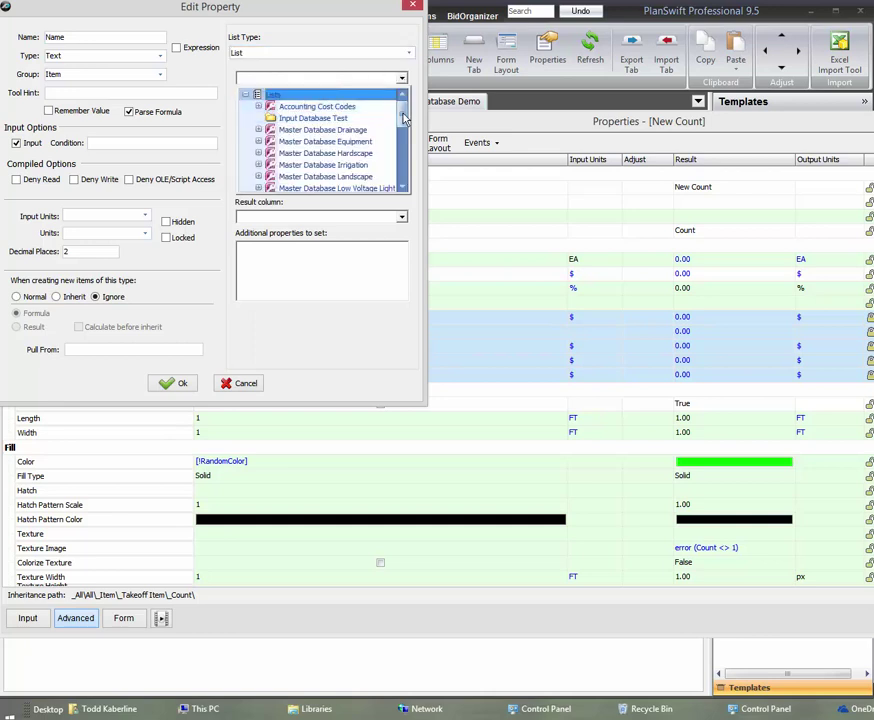
{"action": "left_click_drag", "start_coordinate": [404, 118], "coordinate": [392, 178]}
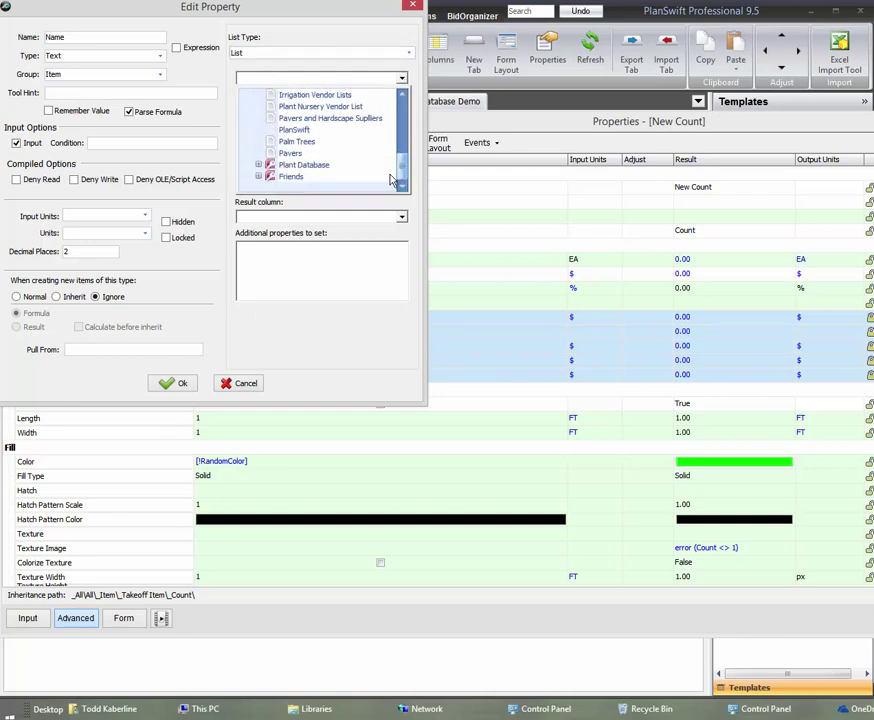
{"action": "left_click", "coordinate": [290, 177]}
{"action": "left_click", "coordinate": [402, 80]}
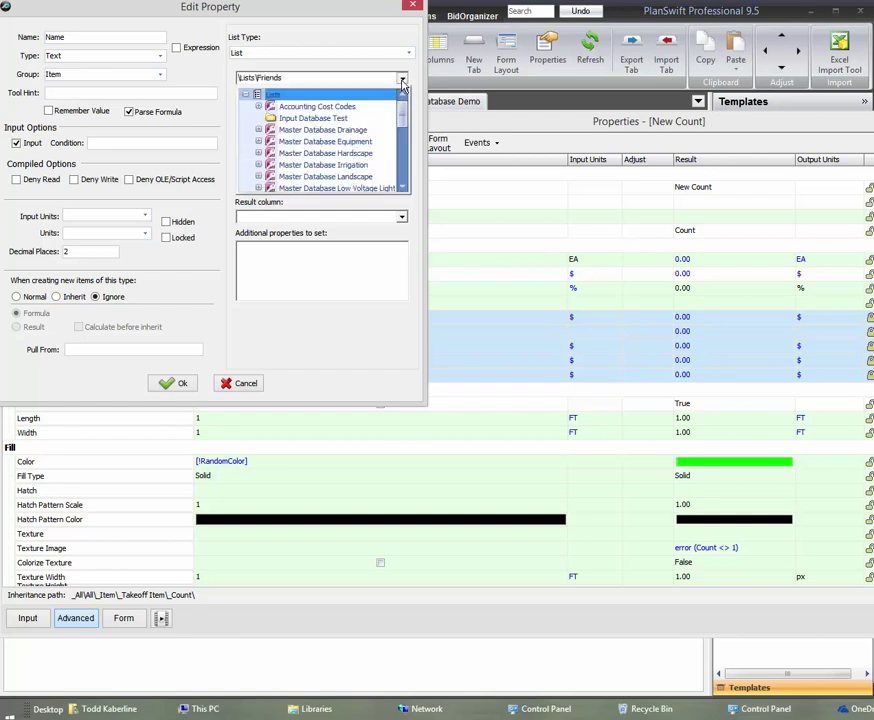
{"action": "scroll", "coordinate": [290, 150], "scroll_direction": "down", "scroll_amount": 7}
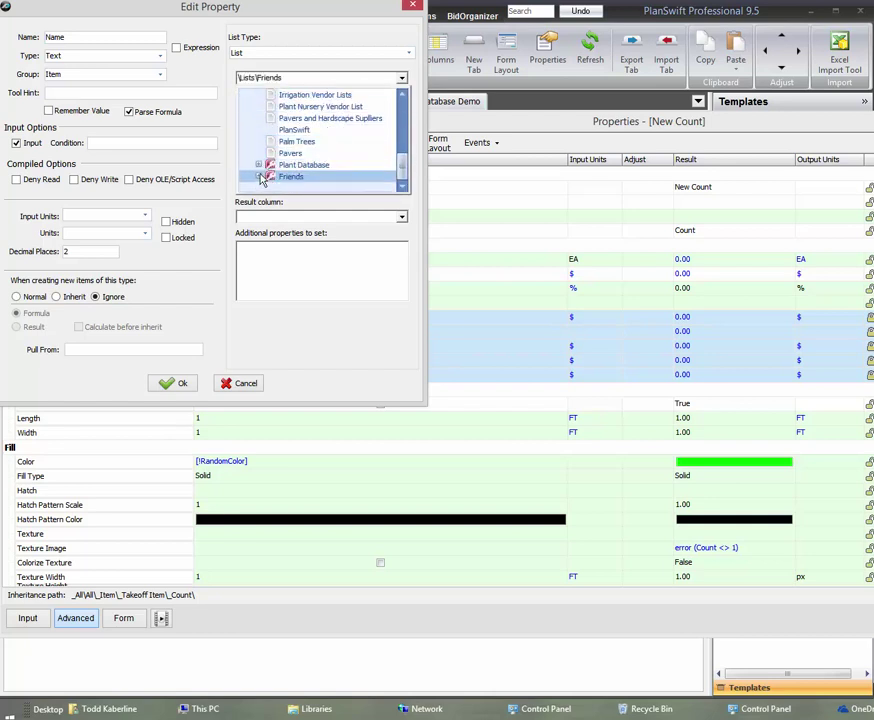
{"action": "left_click", "coordinate": [260, 177]}
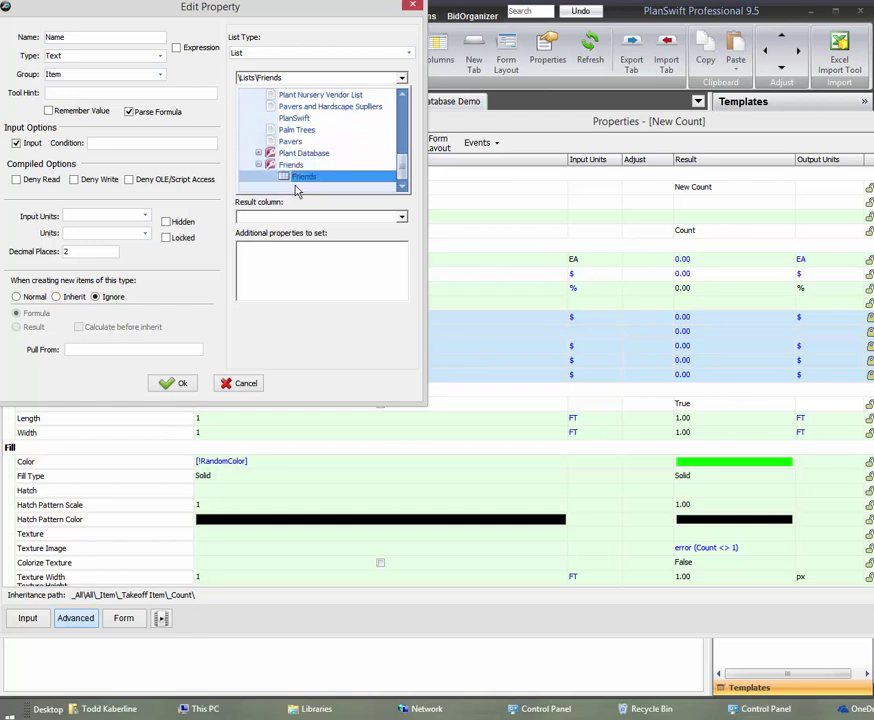
{"action": "left_click", "coordinate": [296, 178]}
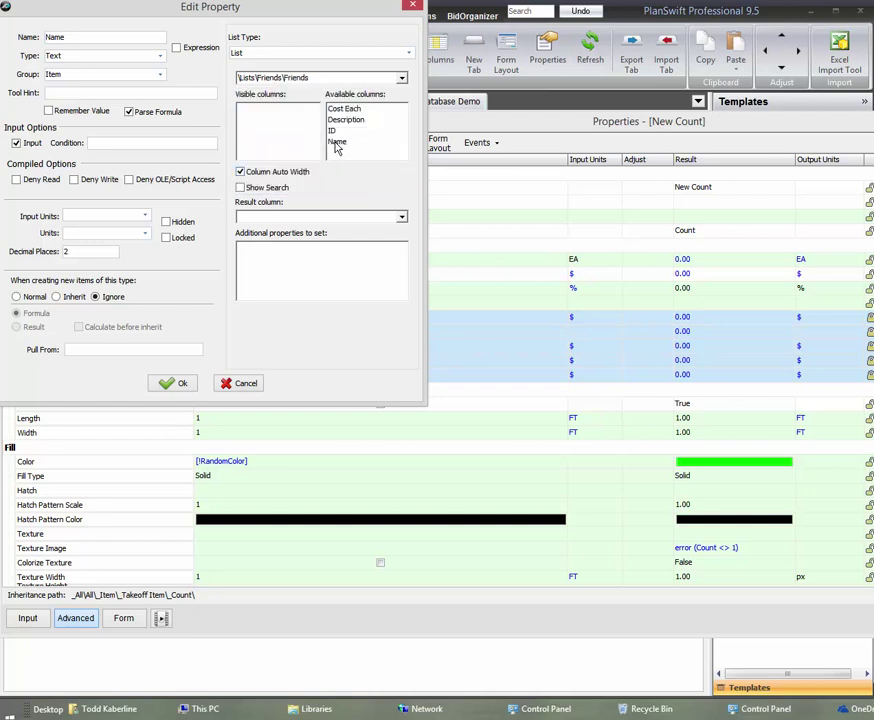
Add Name and Cost Each as visible lookup columns and enable Show Search
{"action": "double_click", "coordinate": [337, 143]}
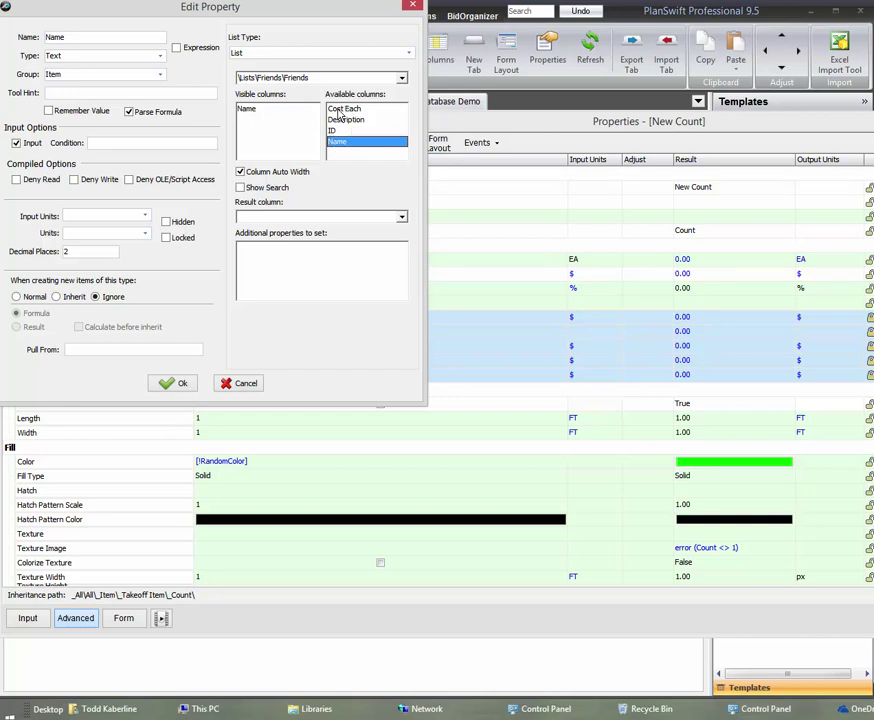
{"action": "double_click", "coordinate": [340, 110]}
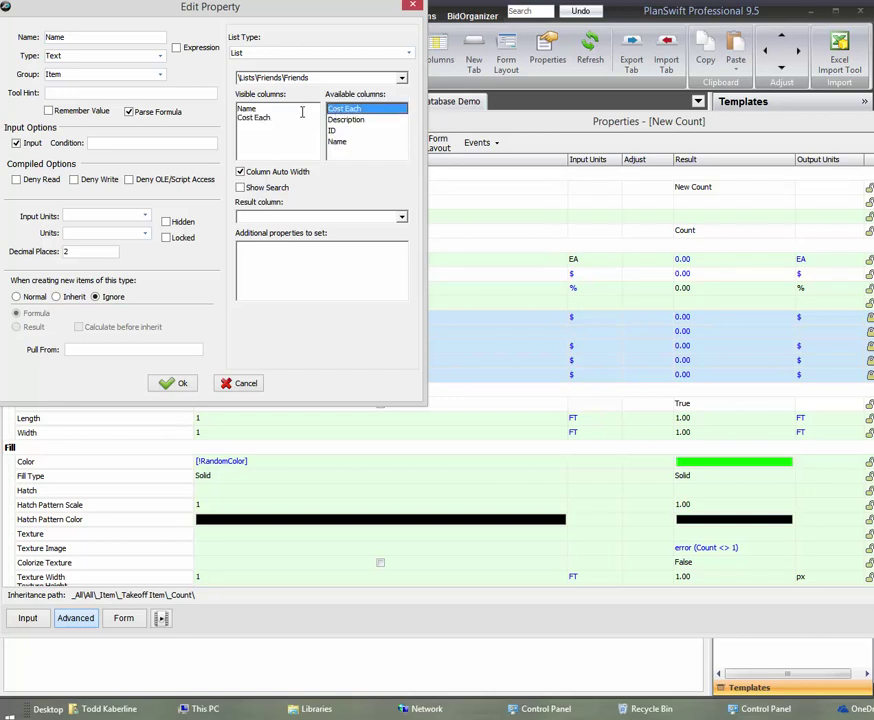
{"action": "left_click", "coordinate": [240, 188]}
Return Name as the result column and fill Cost Each and Description as additional properties
{"action": "left_click", "coordinate": [380, 217]}
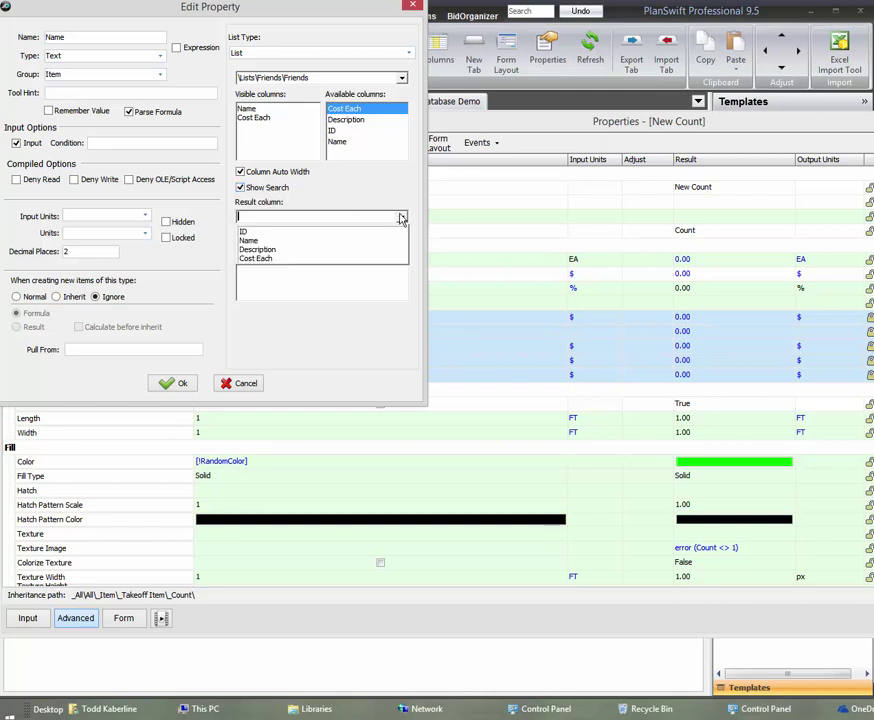
{"action": "left_click", "coordinate": [255, 240]}
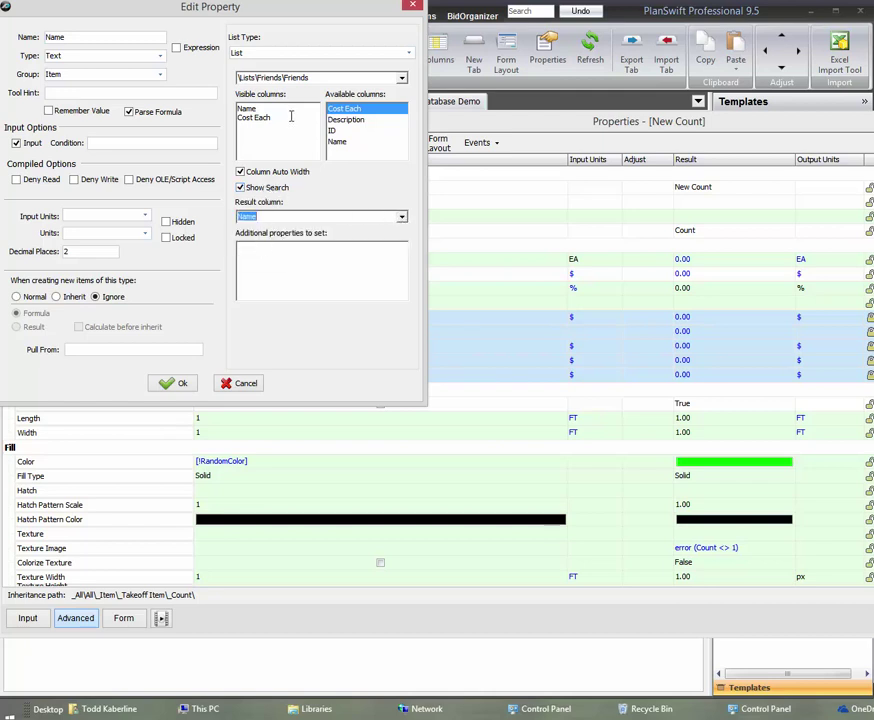
{"action": "left_click", "coordinate": [240, 250]}
{"action": "left_click", "coordinate": [344, 120]}
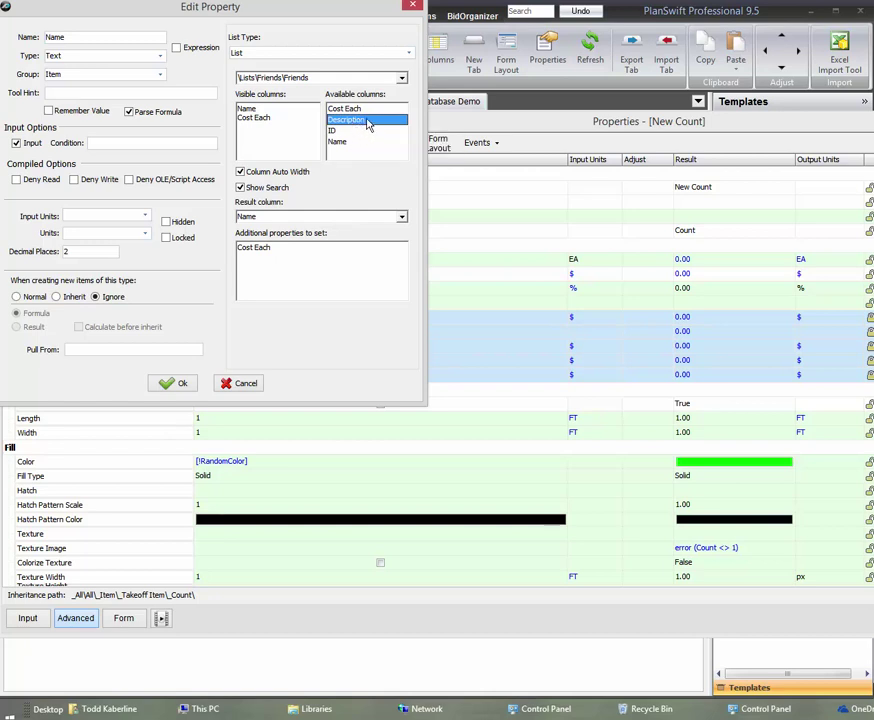
{"action": "left_click", "coordinate": [283, 248]}
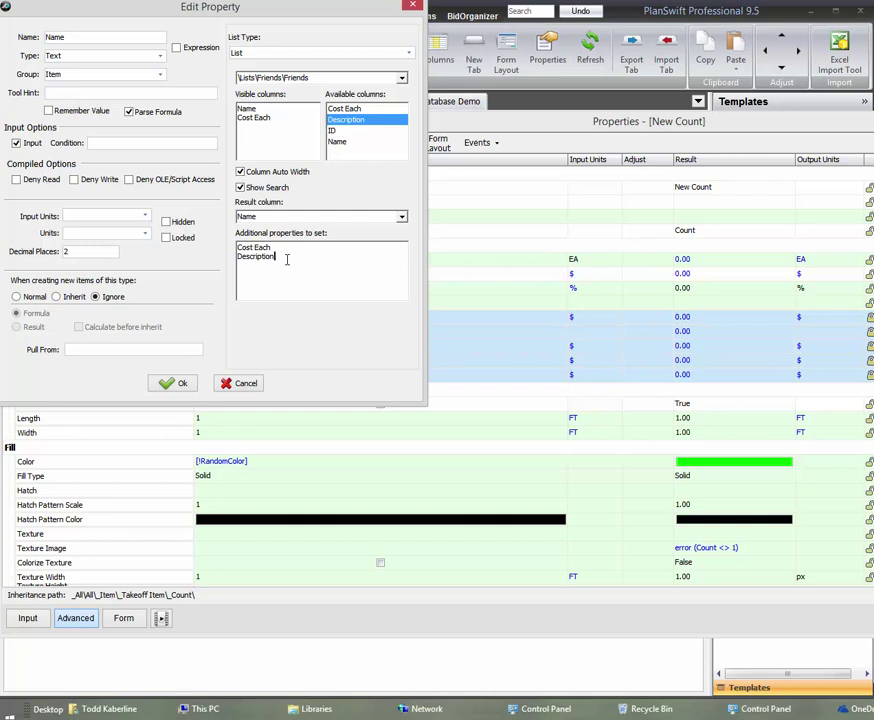
Preview the friends and costs in the Name lookup, then close the properties and return Home
{"action": "left_click", "coordinate": [174, 385]}
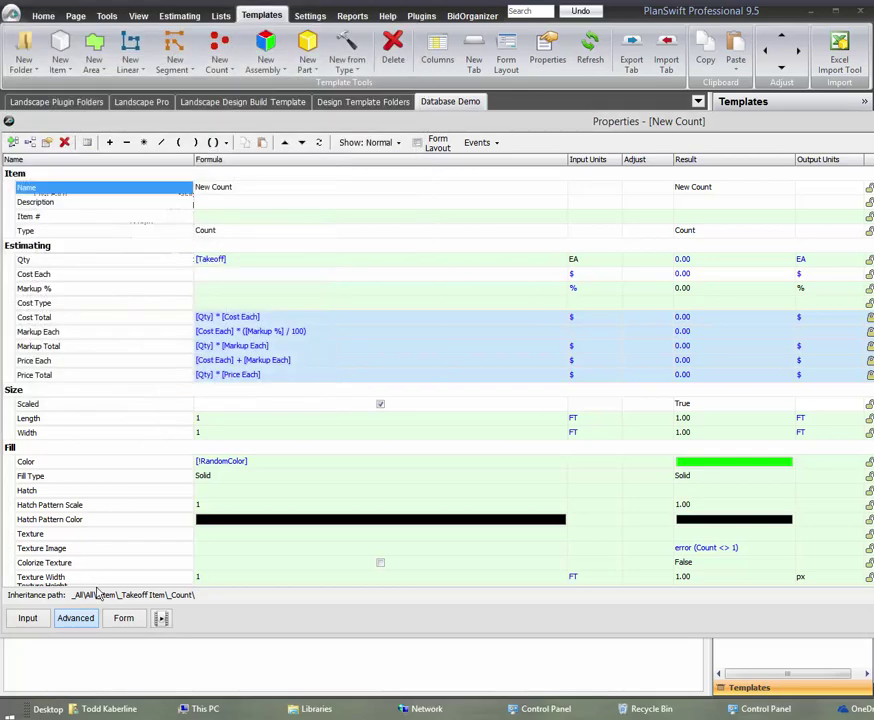
{"action": "left_click", "coordinate": [123, 618]}
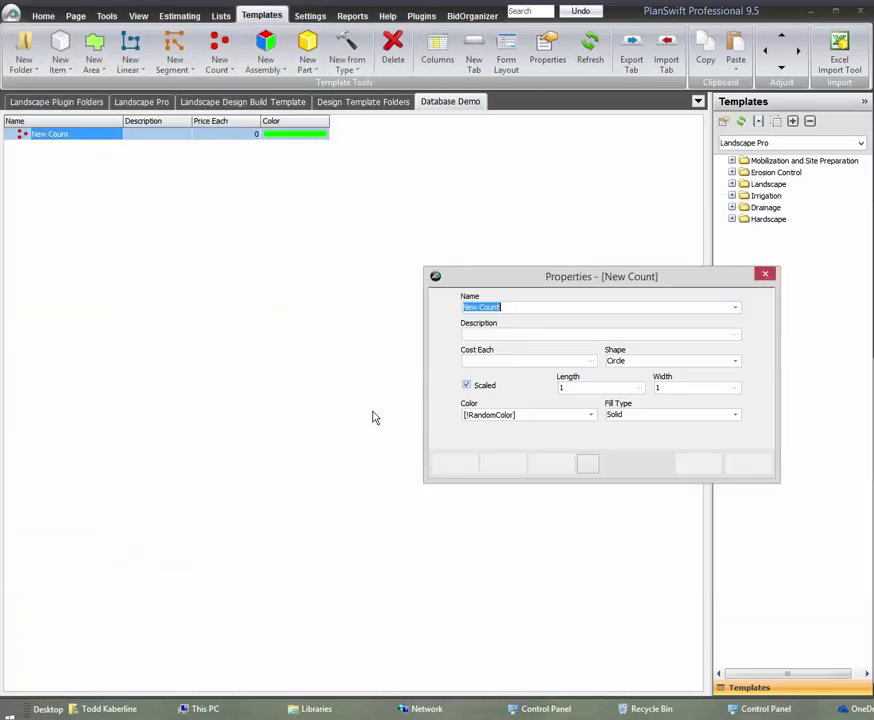
{"action": "left_click", "coordinate": [736, 310]}
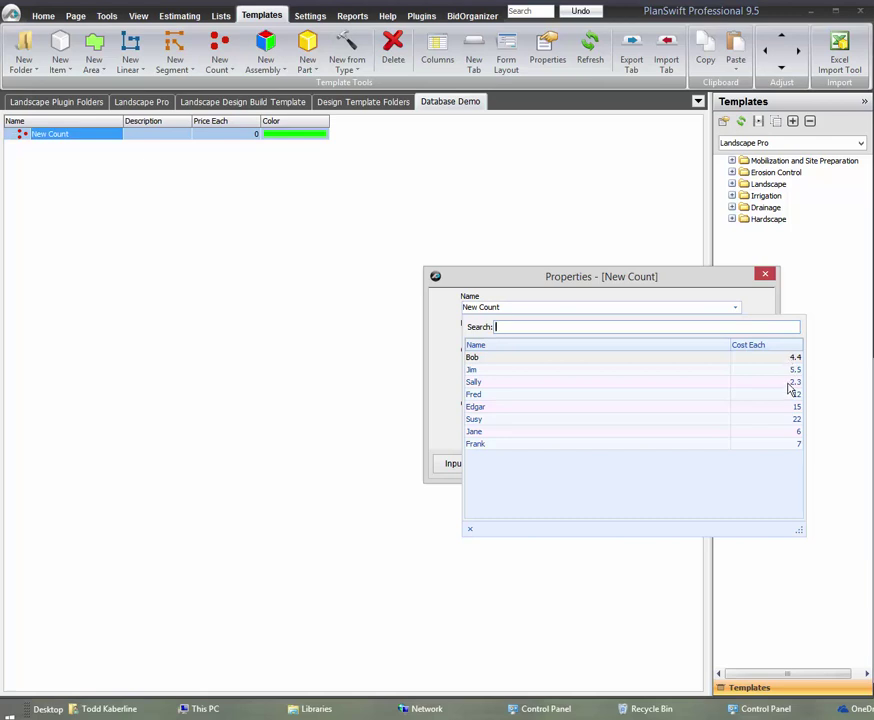
{"action": "left_click", "coordinate": [727, 278]}
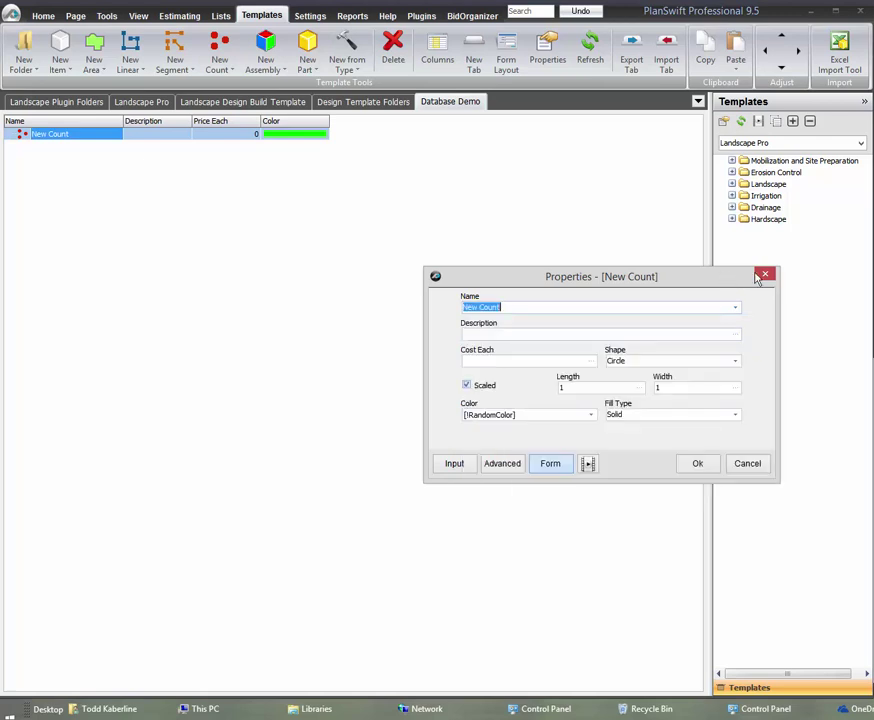
{"action": "left_click", "coordinate": [695, 464]}
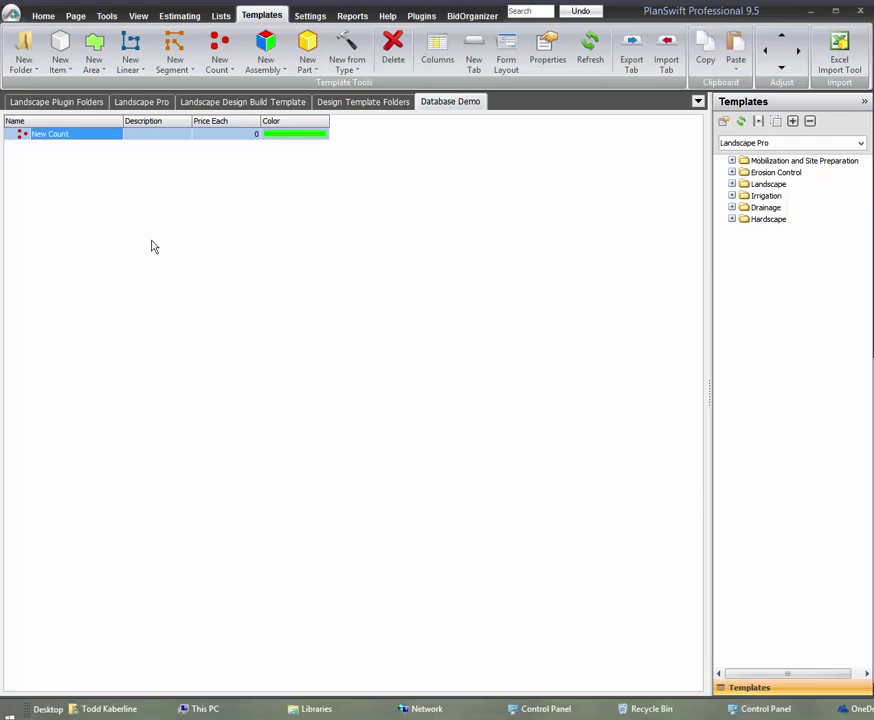
{"action": "left_click", "coordinate": [41, 15]}
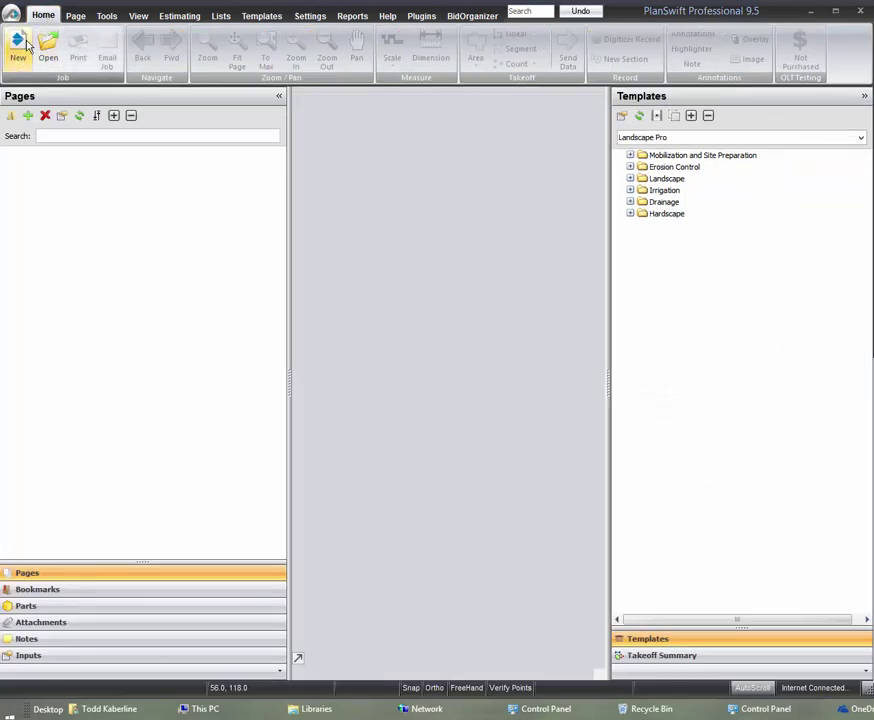
Start a new local job numbered test2 with the description database
{"action": "left_click", "coordinate": [19, 42]}
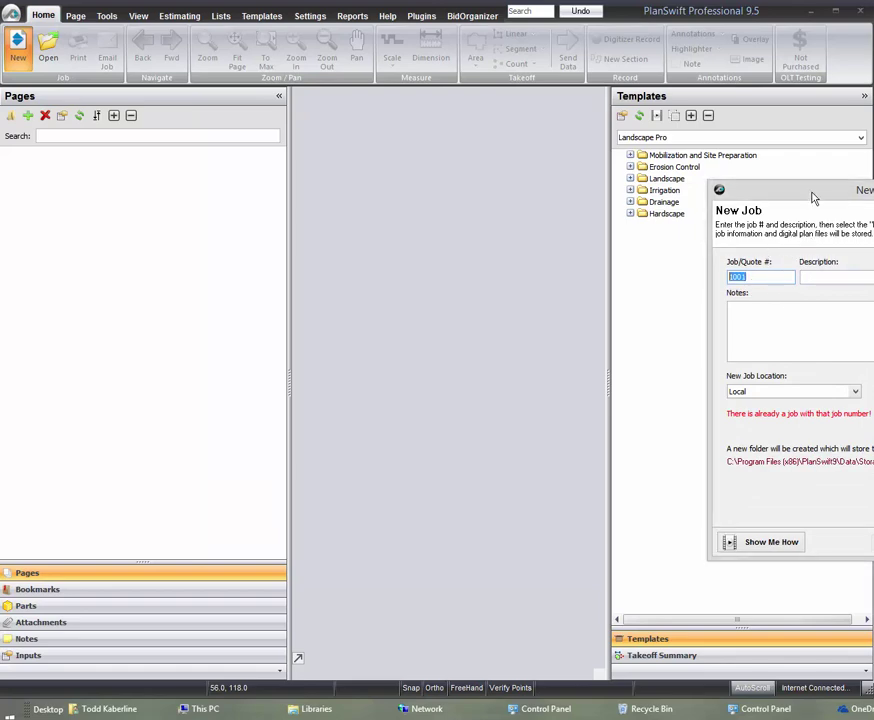
{"action": "left_click_drag", "start_coordinate": [810, 197], "coordinate": [450, 214]}
{"action": "double_click", "coordinate": [450, 214]}
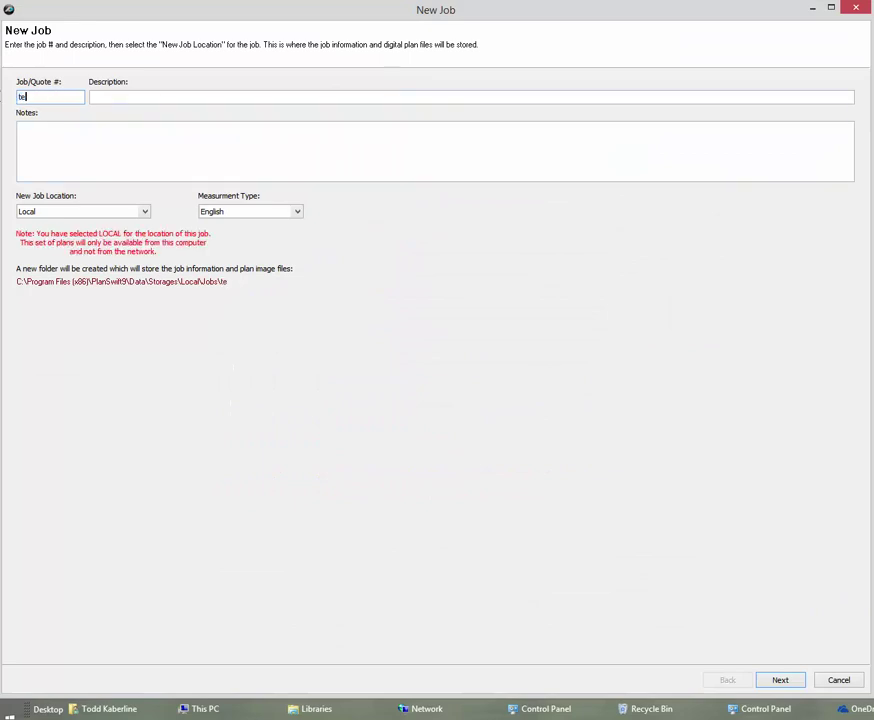
{"action": "type", "text": "st"}
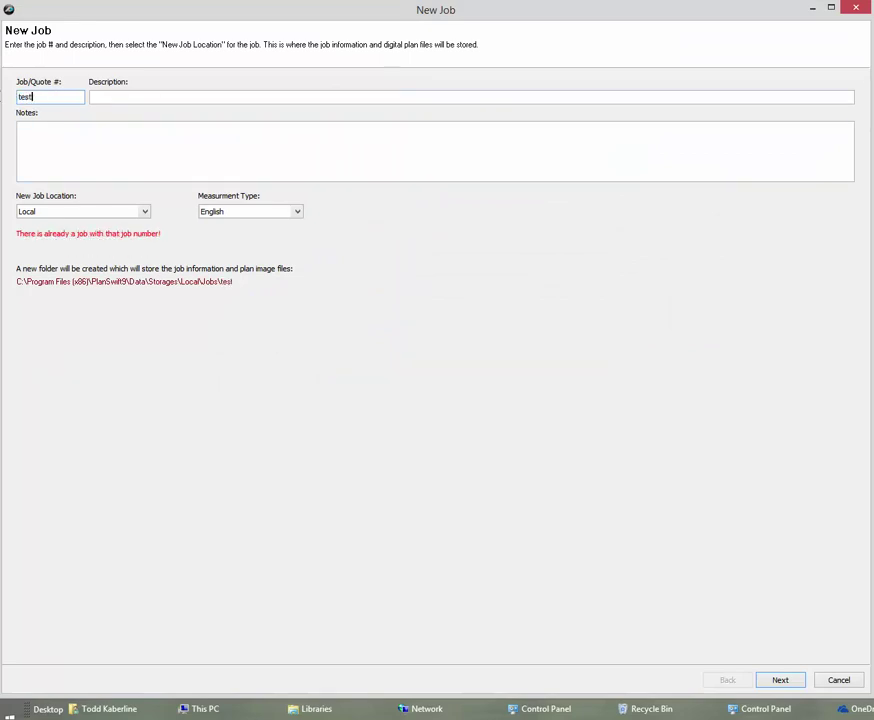
{"action": "left_click", "coordinate": [115, 94]}
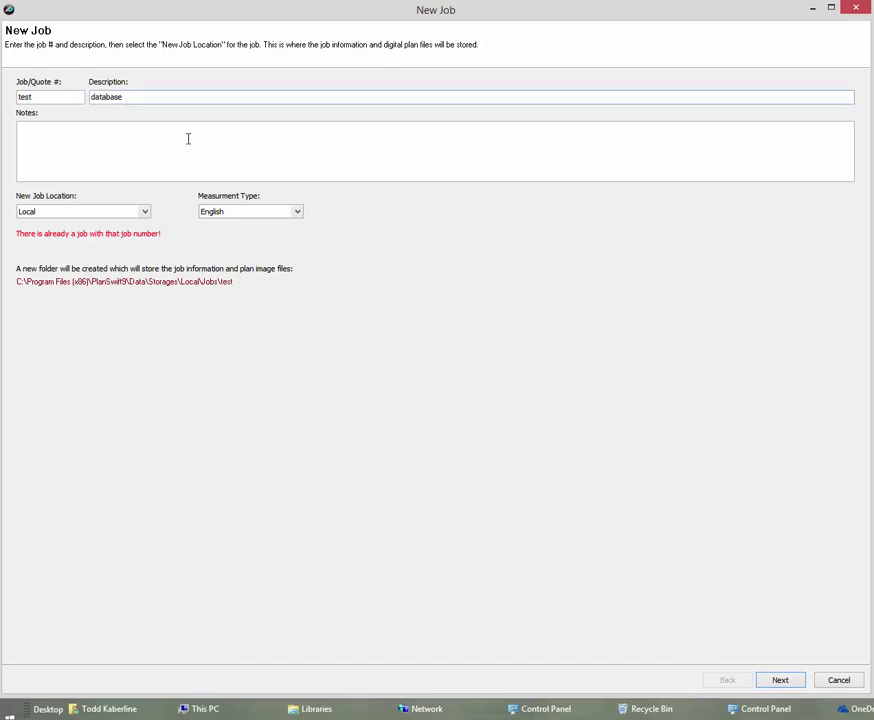
{"action": "left_click", "coordinate": [779, 683]}
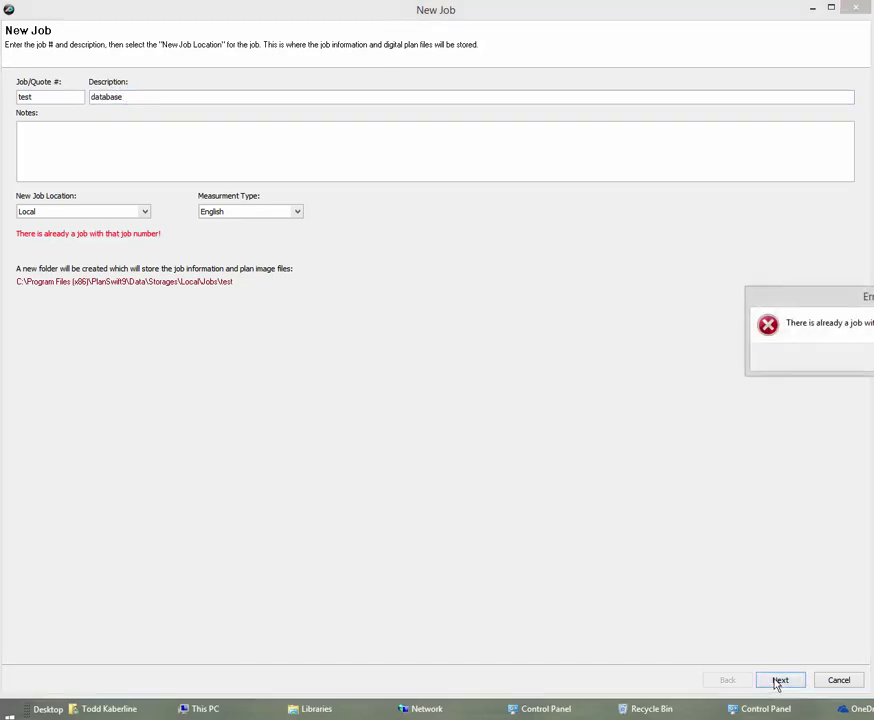
{"action": "key", "text": "Return"}
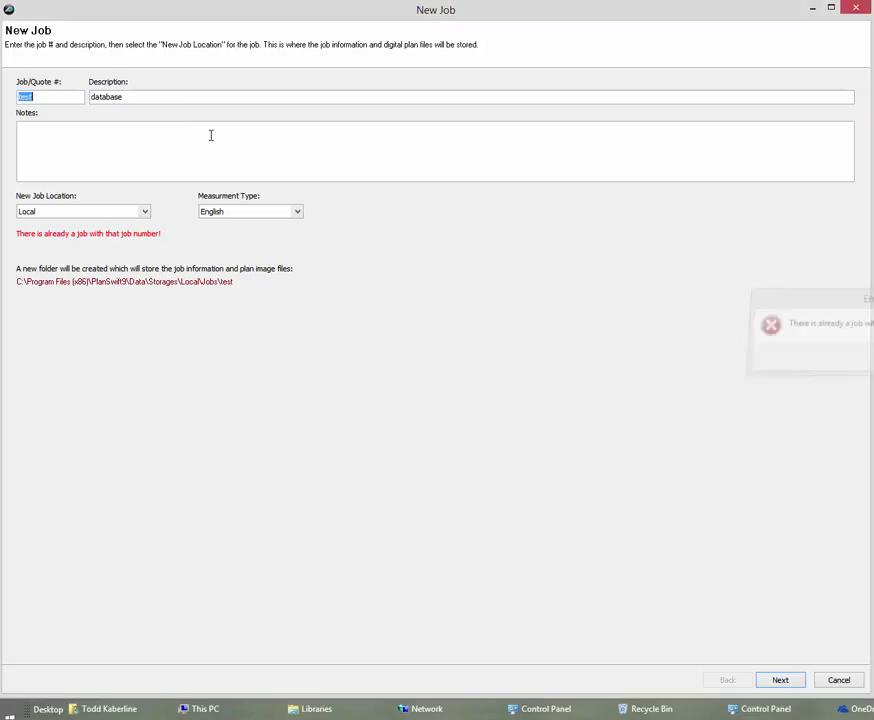
{"action": "type", "text": "2"}
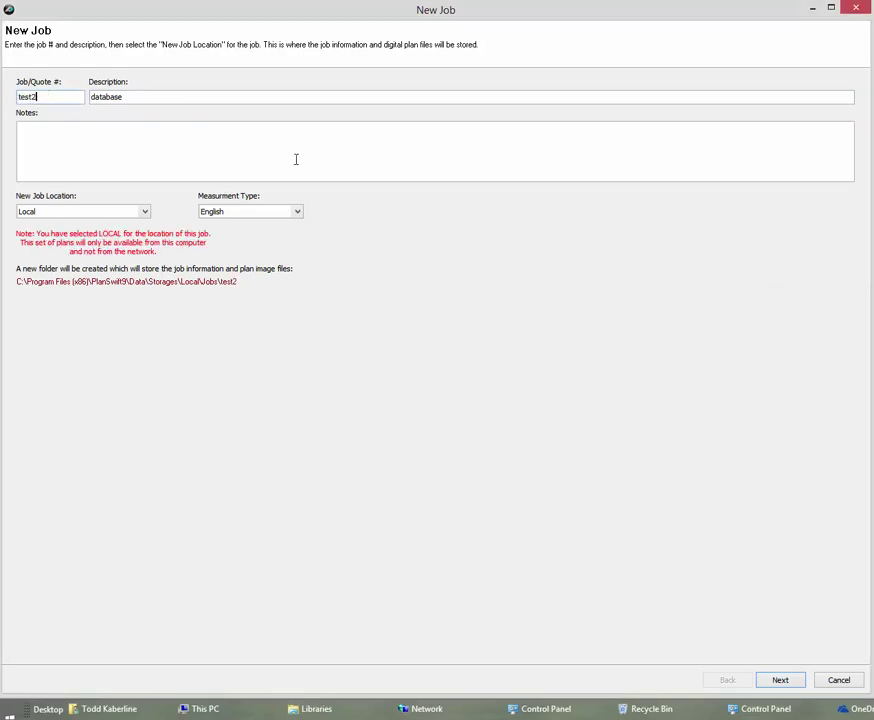
{"action": "left_click", "coordinate": [787, 679]}
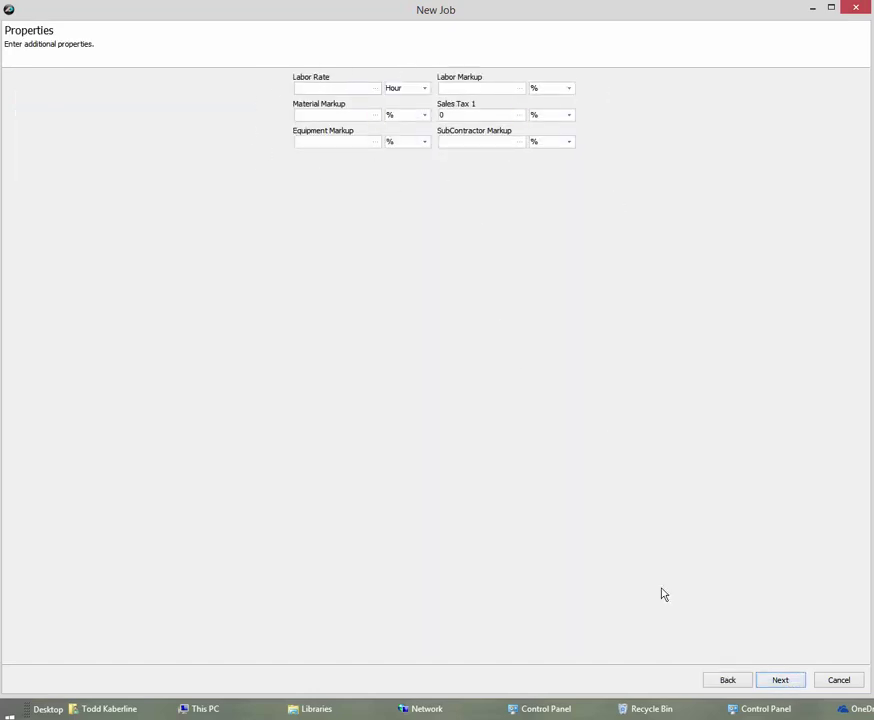
Include 425_84757_plans.pdf as the job's plan set and finish creating the job
{"action": "left_click", "coordinate": [777, 680]}
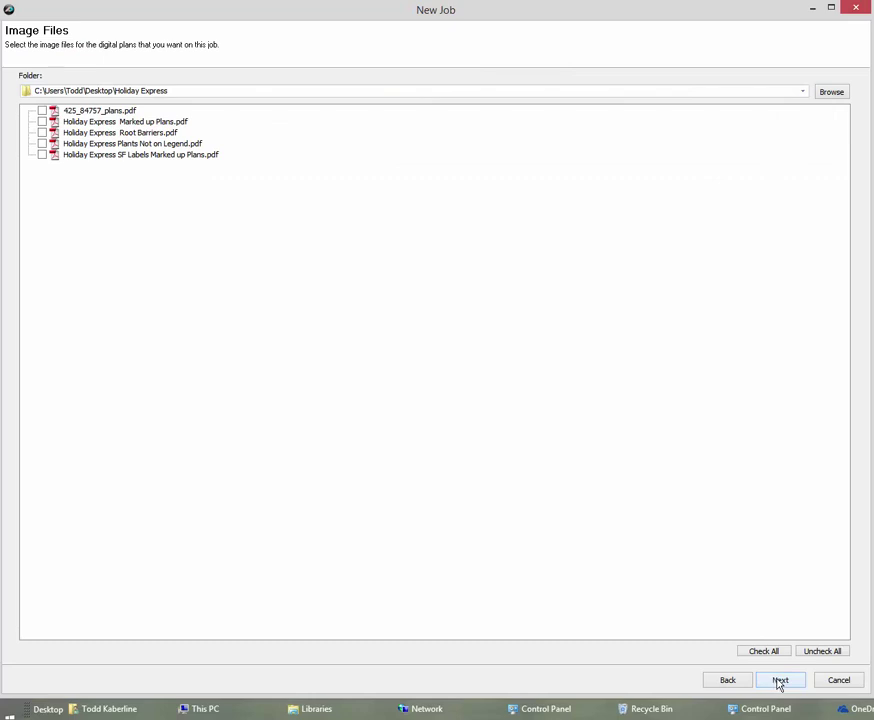
{"action": "left_click", "coordinate": [41, 110]}
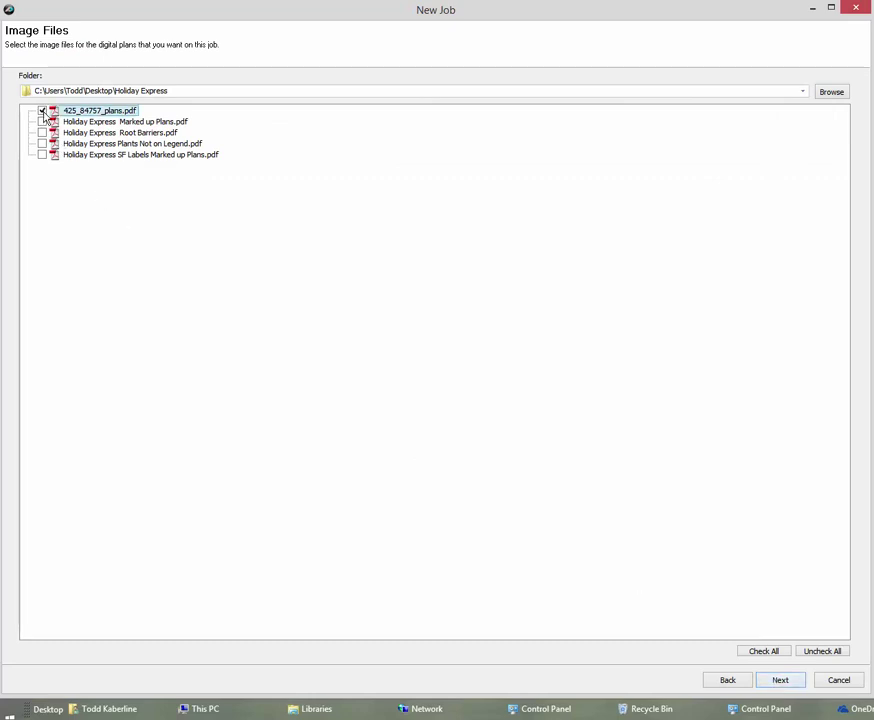
{"action": "left_click", "coordinate": [779, 681]}
{"action": "left_click", "coordinate": [777, 682]}
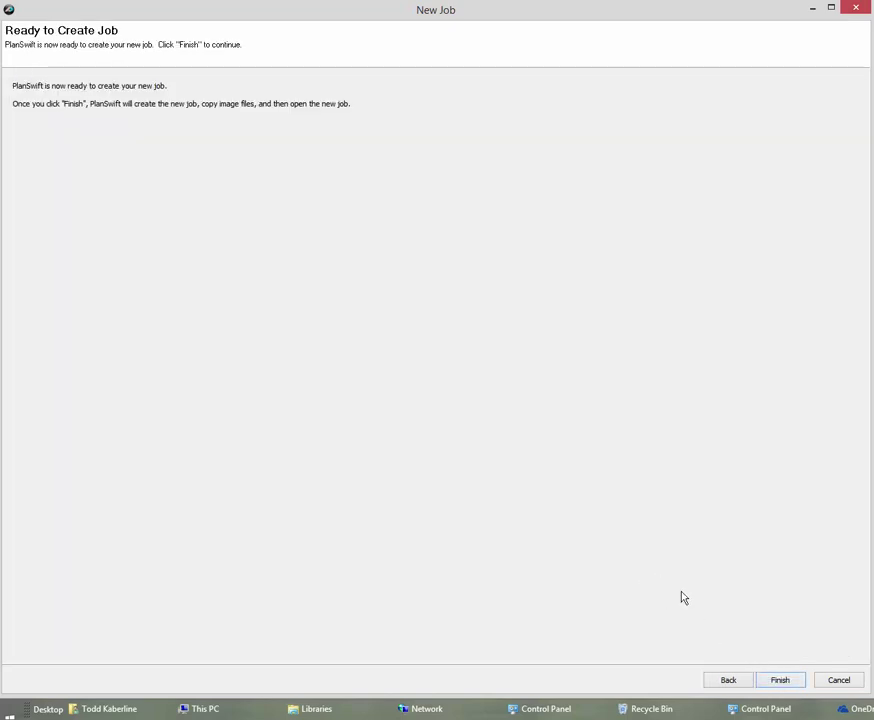
{"action": "left_click", "coordinate": [779, 681]}
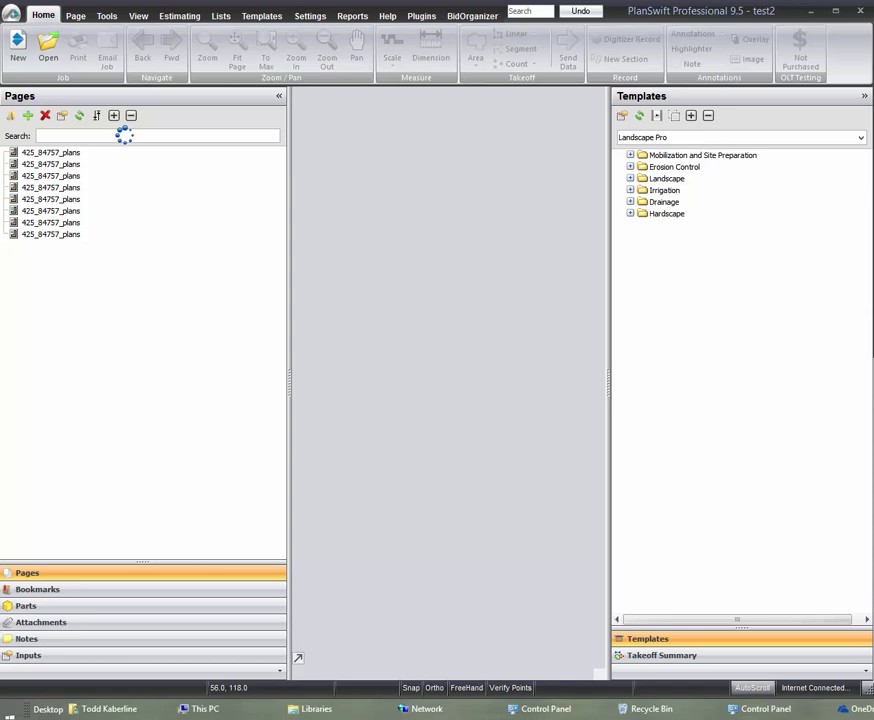
Open the first 425_84757_plans page, keeping its page properties unchanged
{"action": "left_click", "coordinate": [75, 153]}
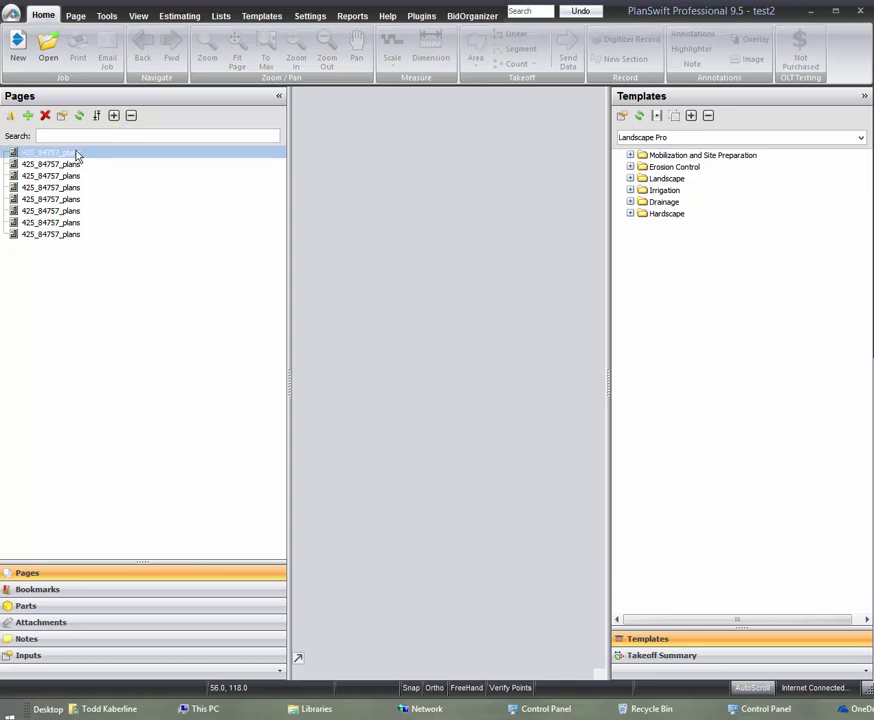
{"action": "double_click", "coordinate": [79, 155]}
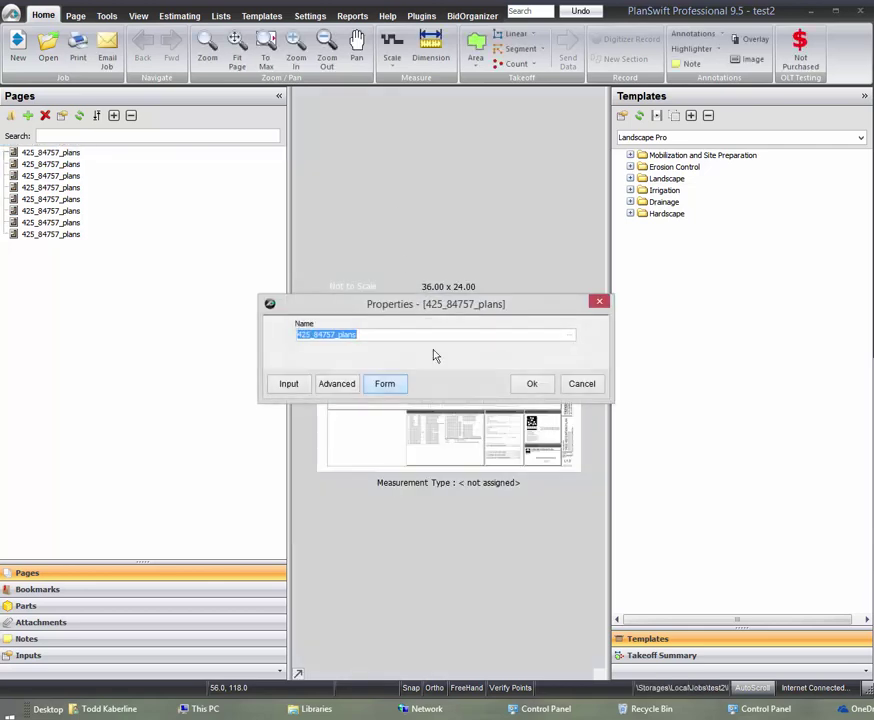
{"action": "left_click", "coordinate": [532, 384]}
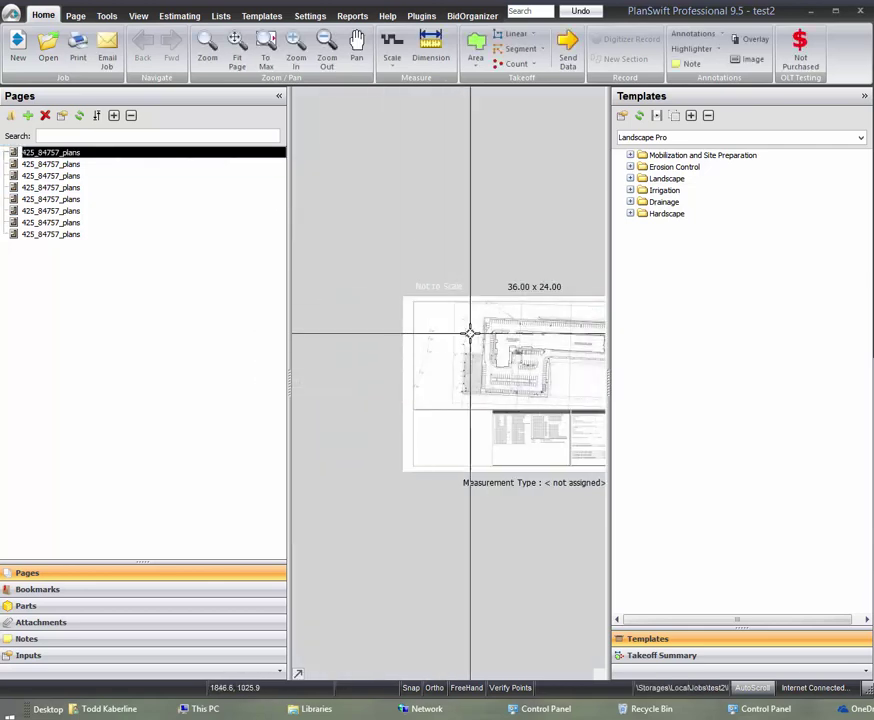
Give the plan more screen room and set the page scale to 1" = 20' 0"
{"action": "left_click", "coordinate": [279, 96]}
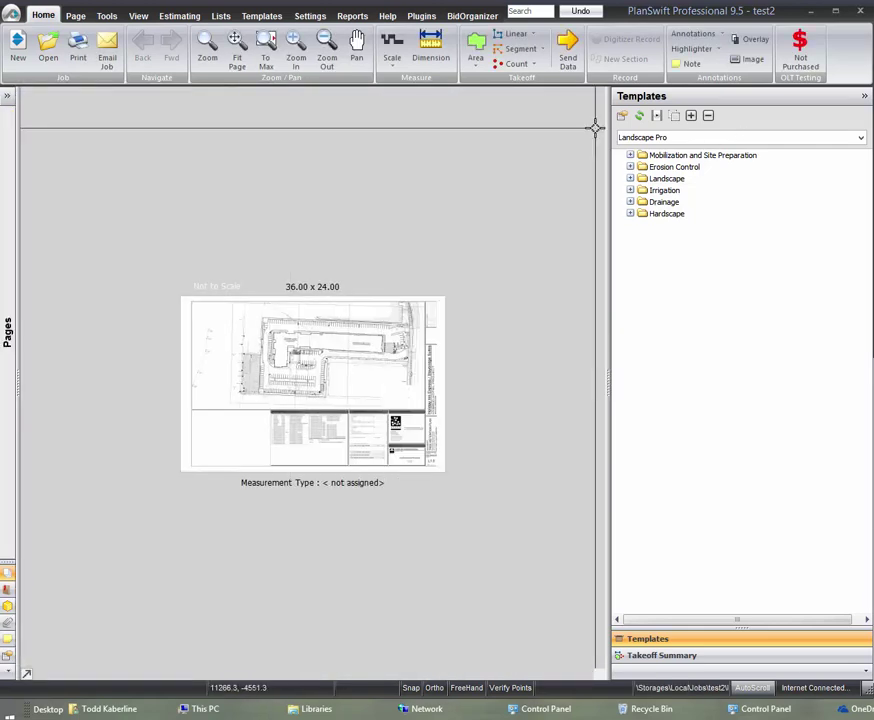
{"action": "left_click_drag", "start_coordinate": [608, 116], "coordinate": [643, 116]}
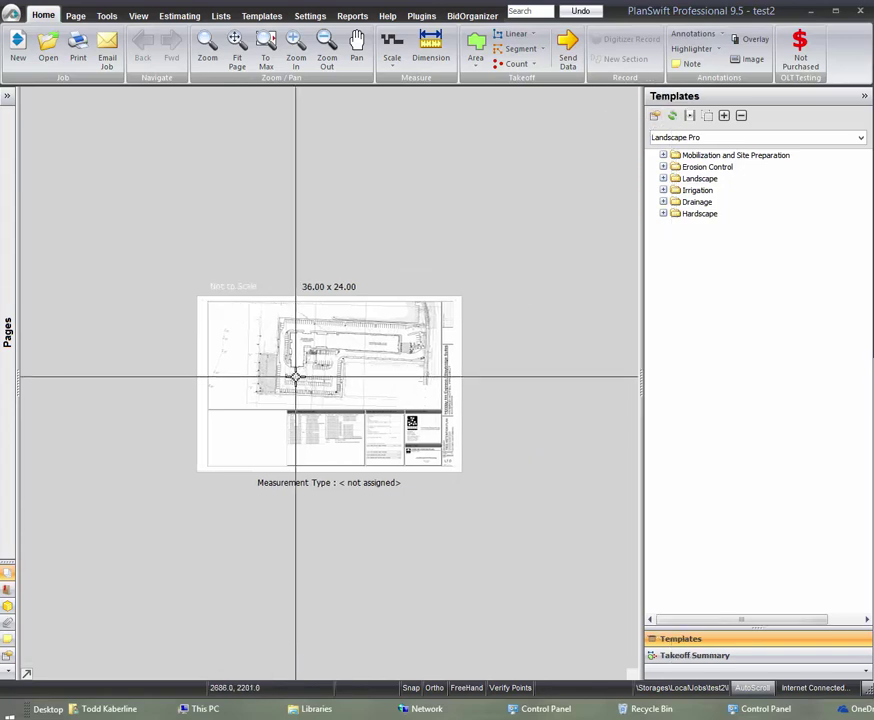
{"action": "scroll", "coordinate": [296, 371], "scroll_direction": "up", "scroll_amount": 5}
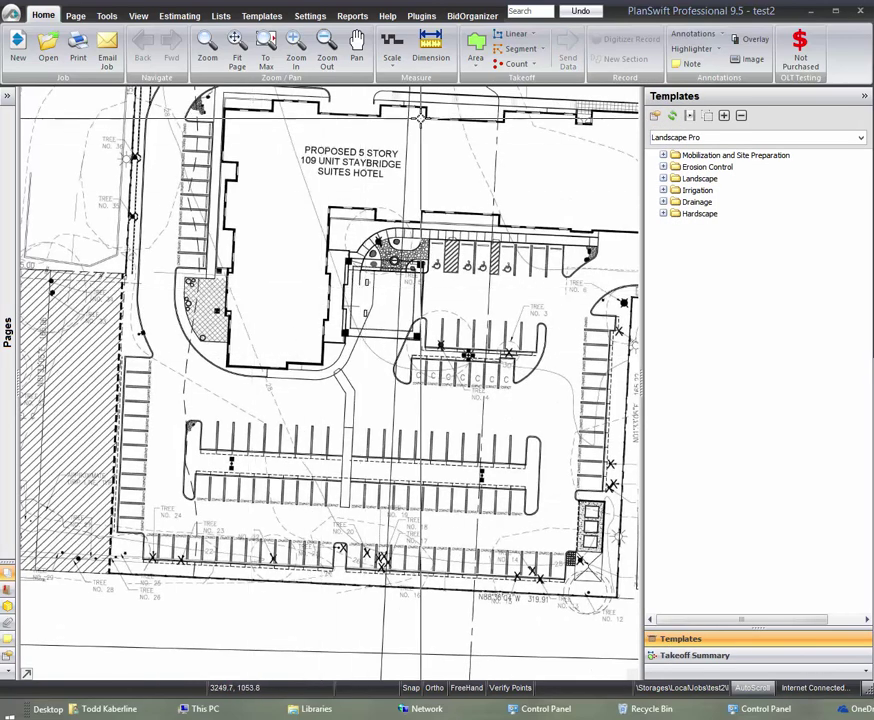
{"action": "left_click", "coordinate": [391, 45]}
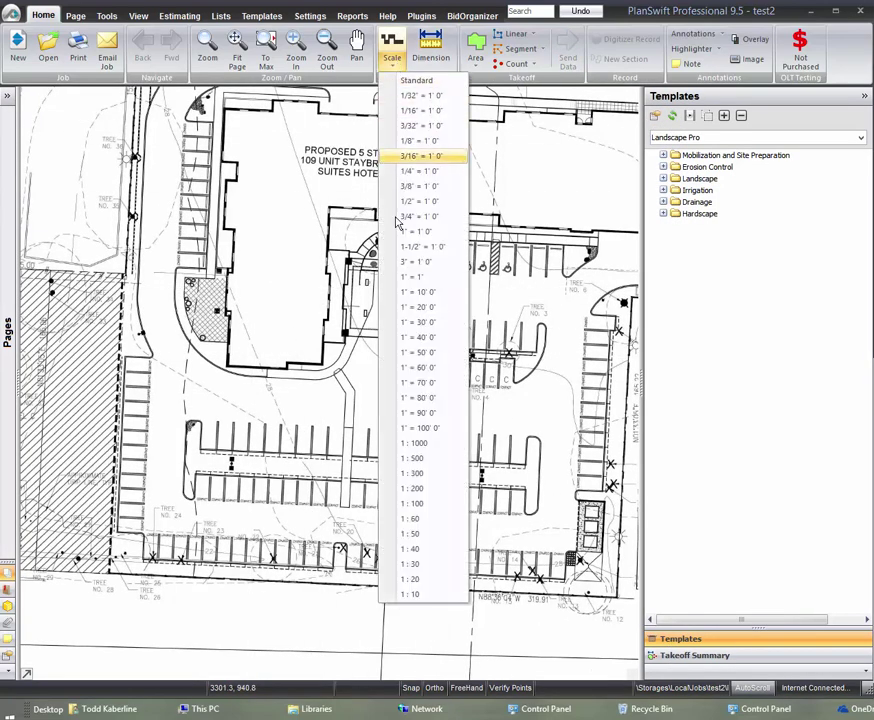
{"action": "left_click", "coordinate": [420, 306]}
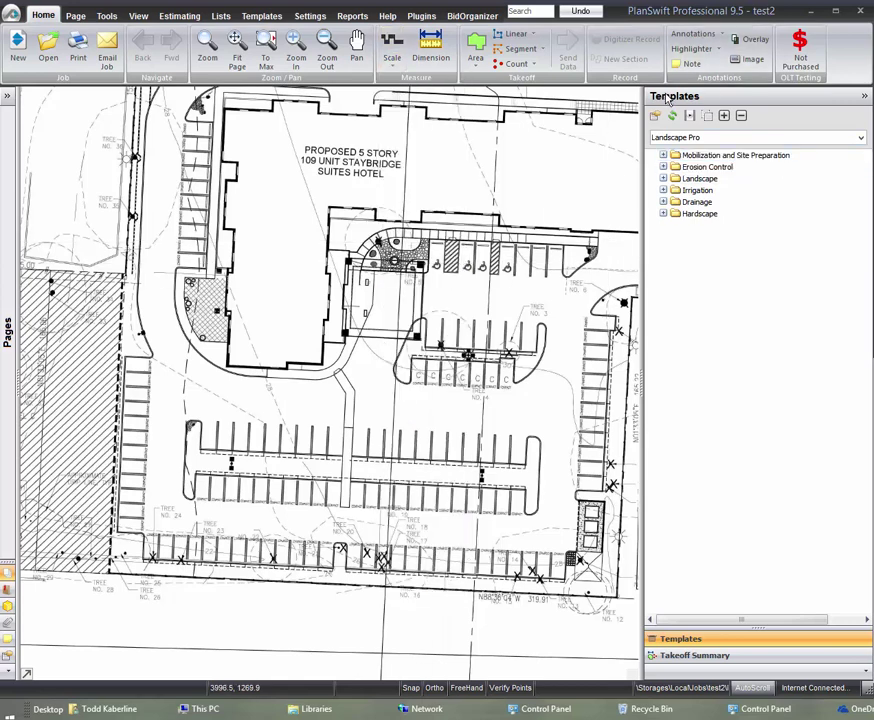
Switch to the Database Demo templates and set the New Count item's Name to Bob
{"action": "left_click", "coordinate": [860, 139]}
{"action": "left_click", "coordinate": [683, 199]}
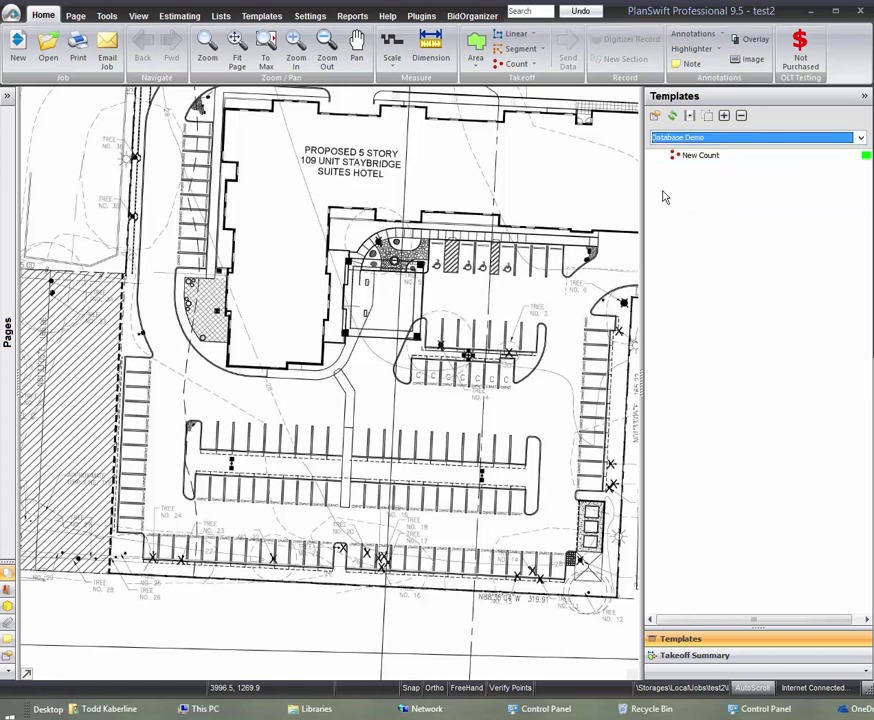
{"action": "left_click", "coordinate": [651, 156]}
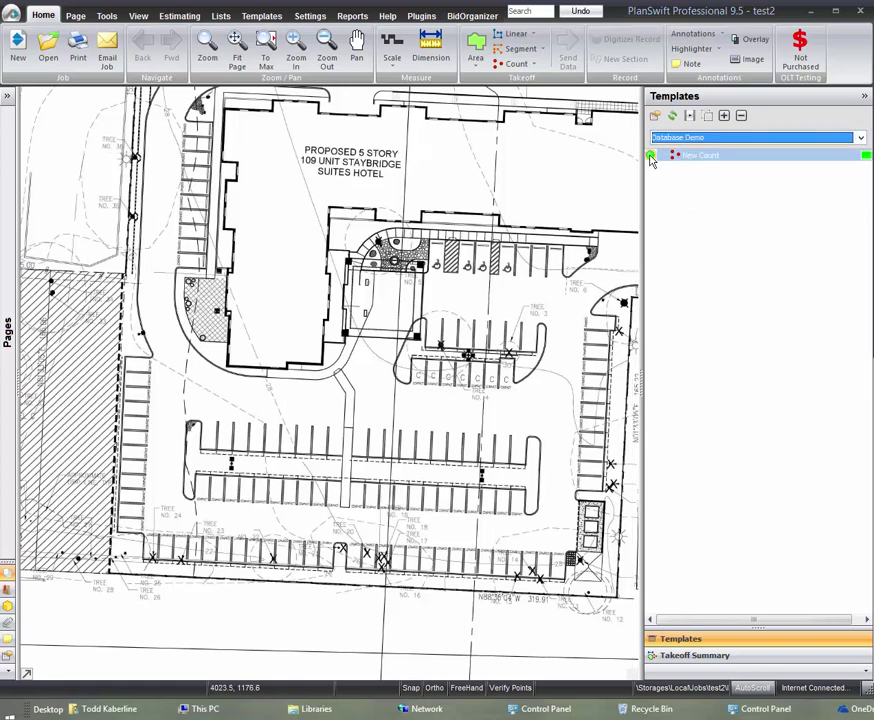
{"action": "double_click", "coordinate": [651, 157]}
{"action": "left_click", "coordinate": [568, 273]}
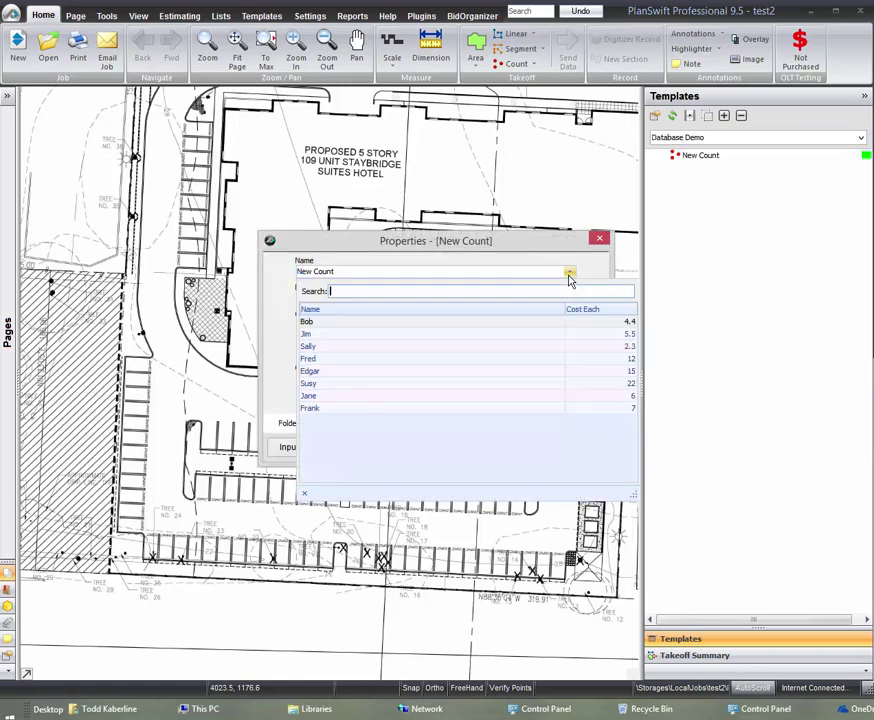
{"action": "left_click", "coordinate": [312, 322]}
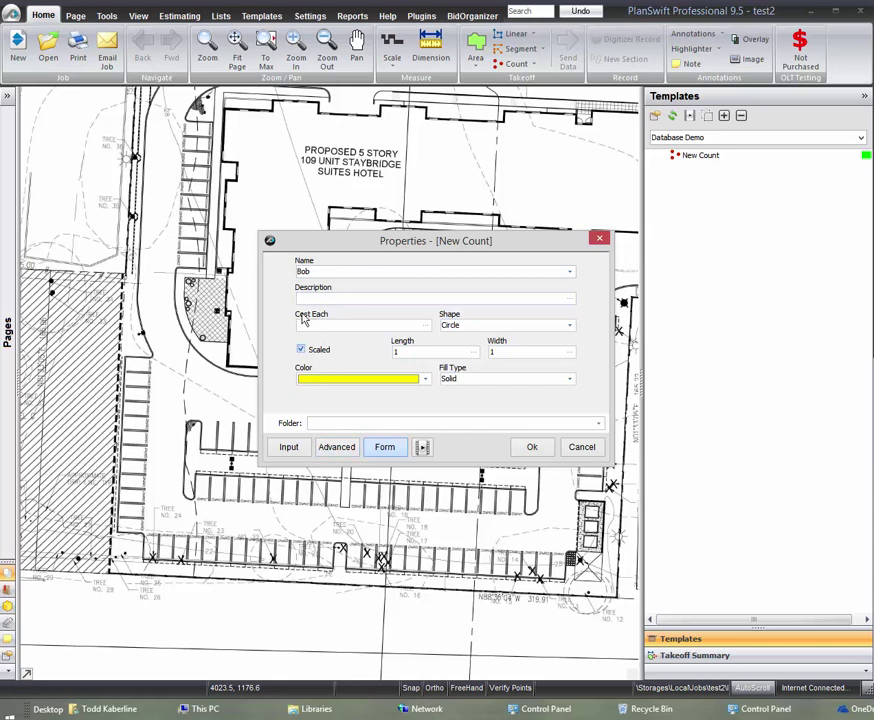
{"action": "left_click", "coordinate": [335, 447]}
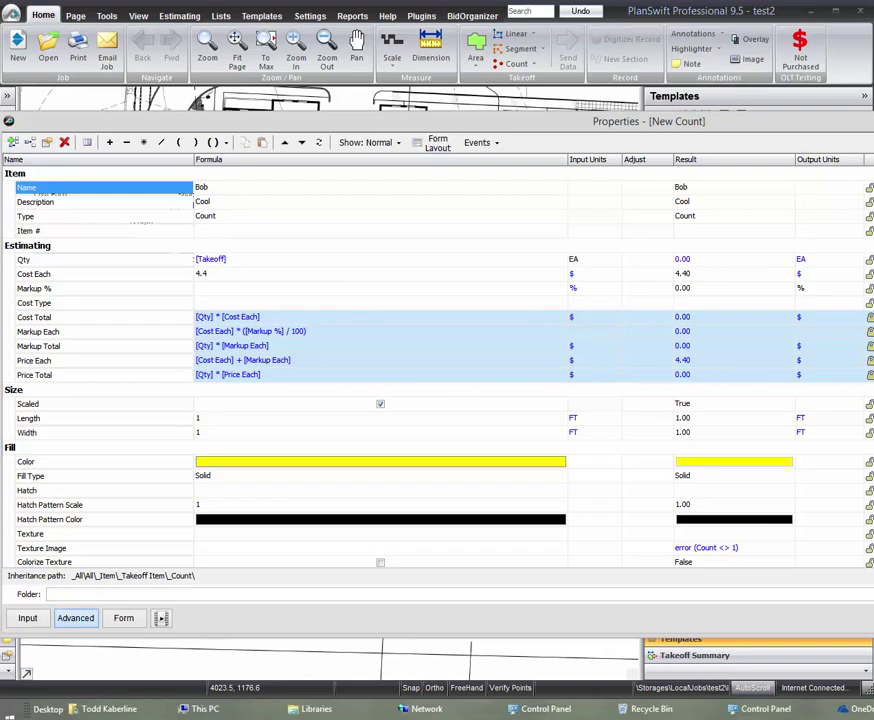
{"action": "key", "text": "Return"}
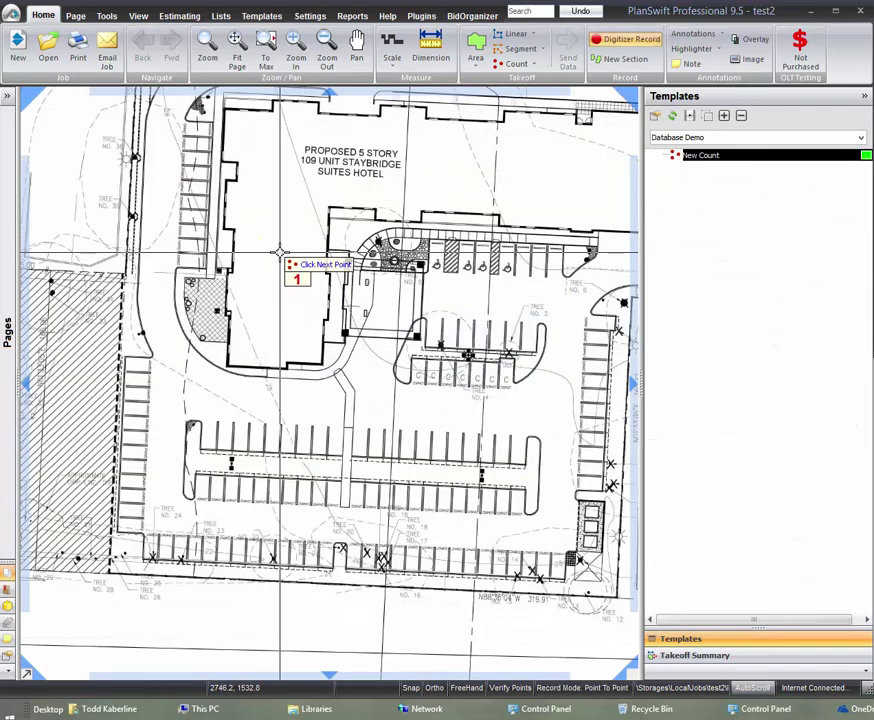
Place the count points on the site plan and view them in the estimate
{"action": "left_click", "coordinate": [289, 117]}
{"action": "left_click", "coordinate": [285, 225]}
{"action": "left_click", "coordinate": [314, 308]}
{"action": "left_click", "coordinate": [180, 15]}
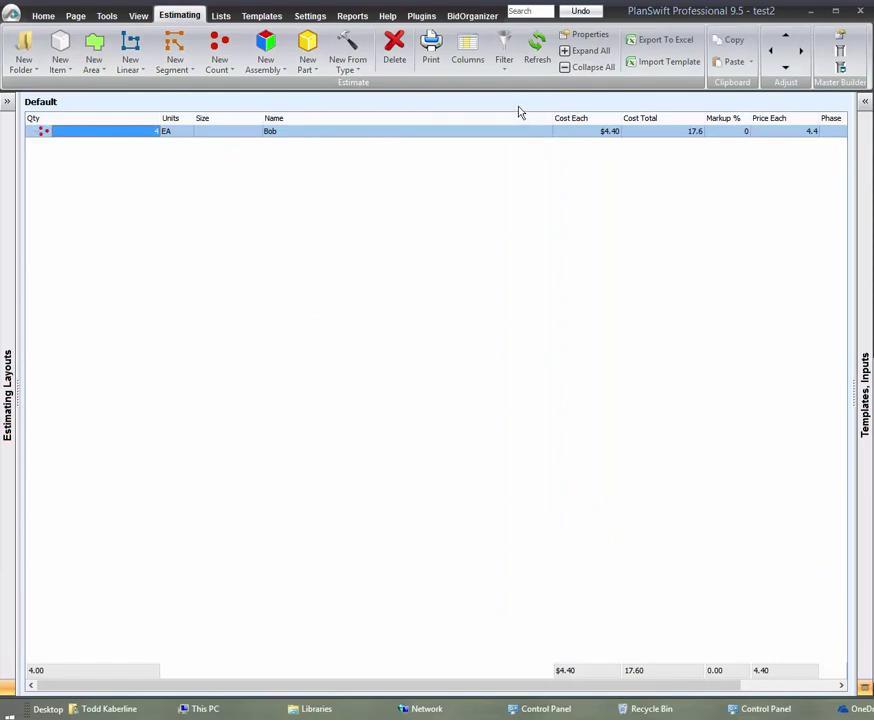
Narrow the estimate's Name column and add the Description column beside Cost Each
{"action": "left_click_drag", "start_coordinate": [551, 118], "coordinate": [381, 128]}
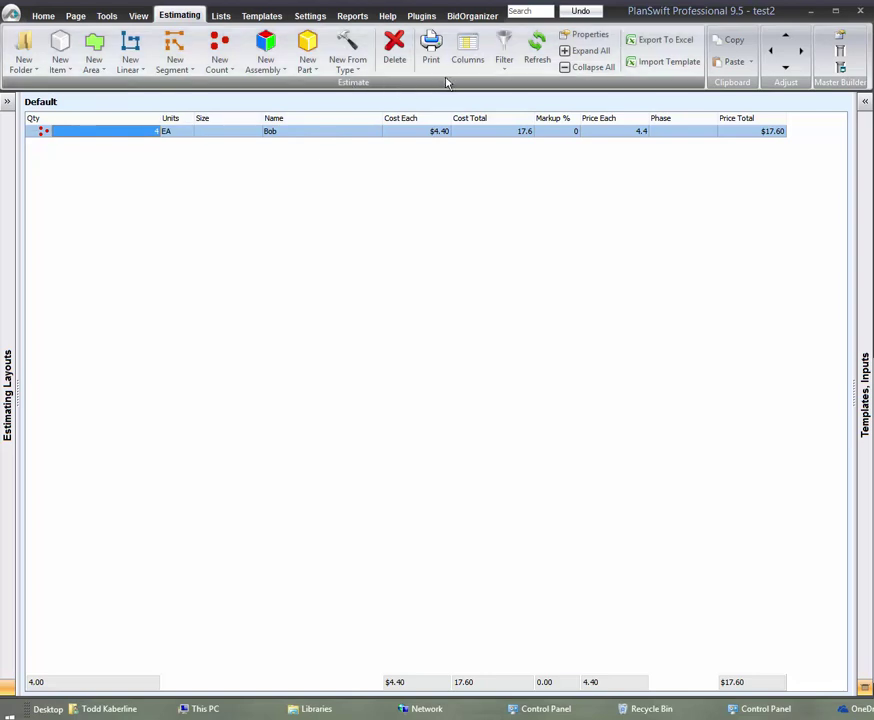
{"action": "left_click", "coordinate": [471, 50]}
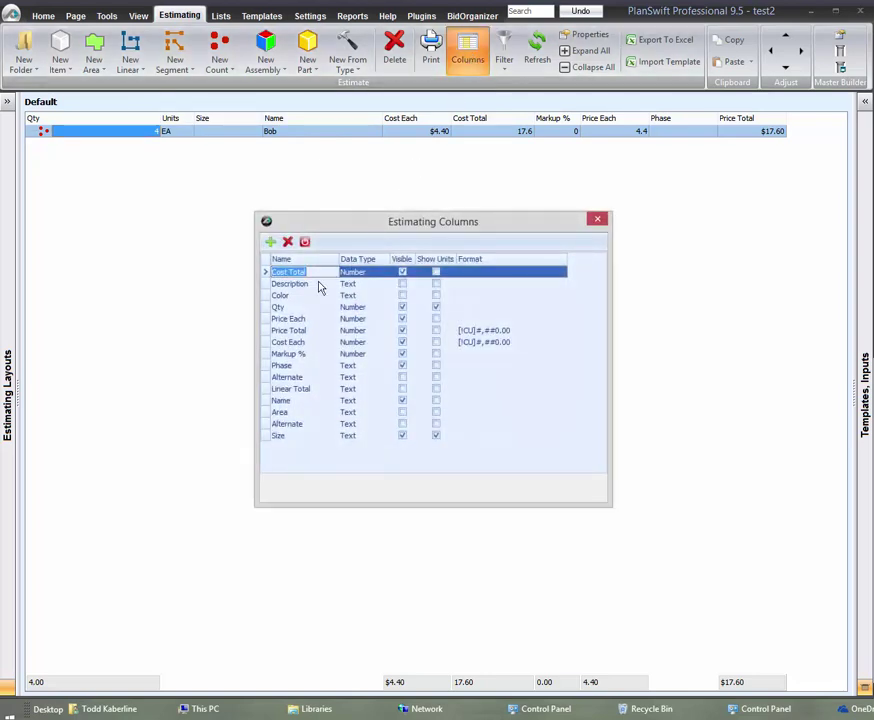
{"action": "left_click", "coordinate": [402, 284]}
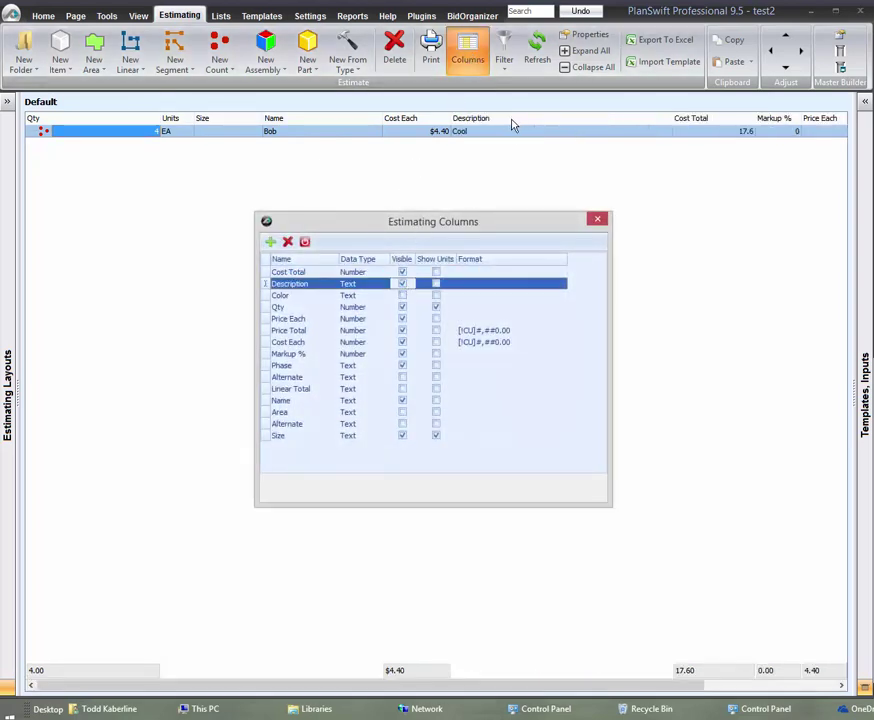
{"action": "left_click", "coordinate": [597, 219]}
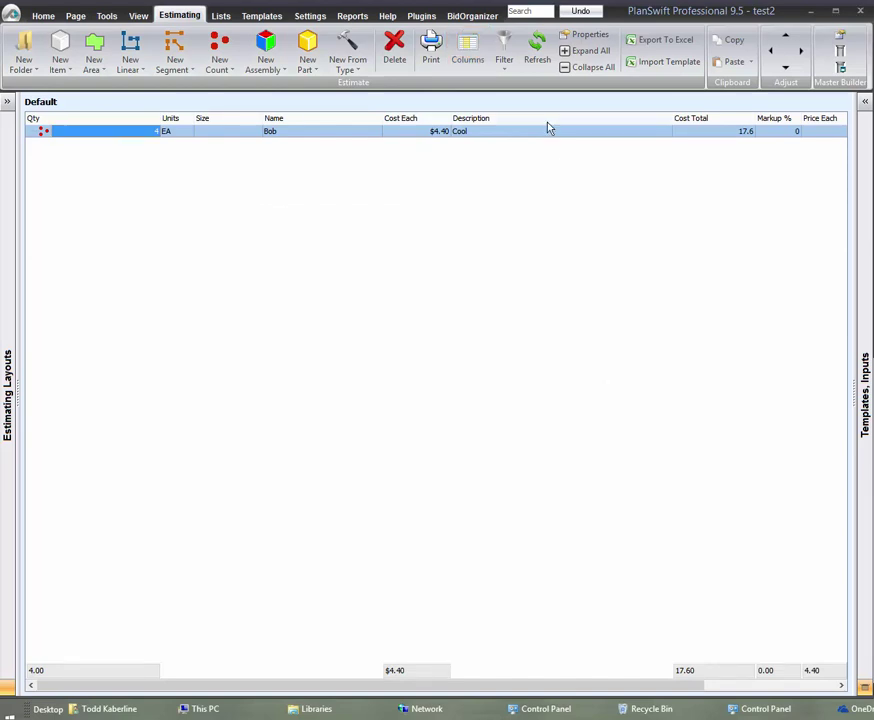
{"action": "left_click_drag", "start_coordinate": [548, 127], "coordinate": [398, 124]}
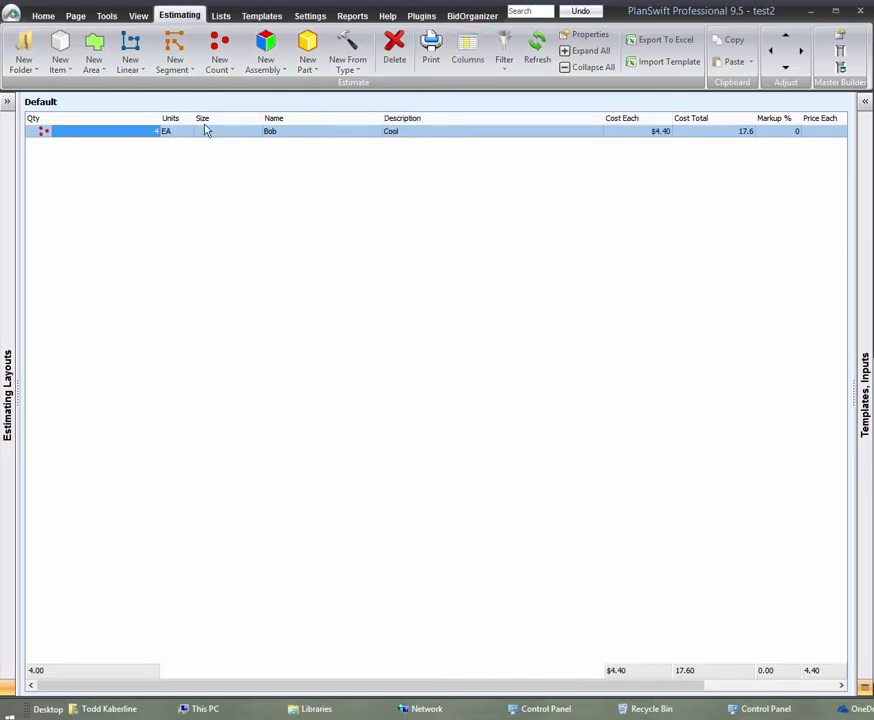
Narrow the Qty and Description columns so Phase and Price Total fit, then show the Friends list
{"action": "left_click_drag", "start_coordinate": [159, 115], "coordinate": [110, 118]}
{"action": "left_click_drag", "start_coordinate": [551, 122], "coordinate": [466, 116]}
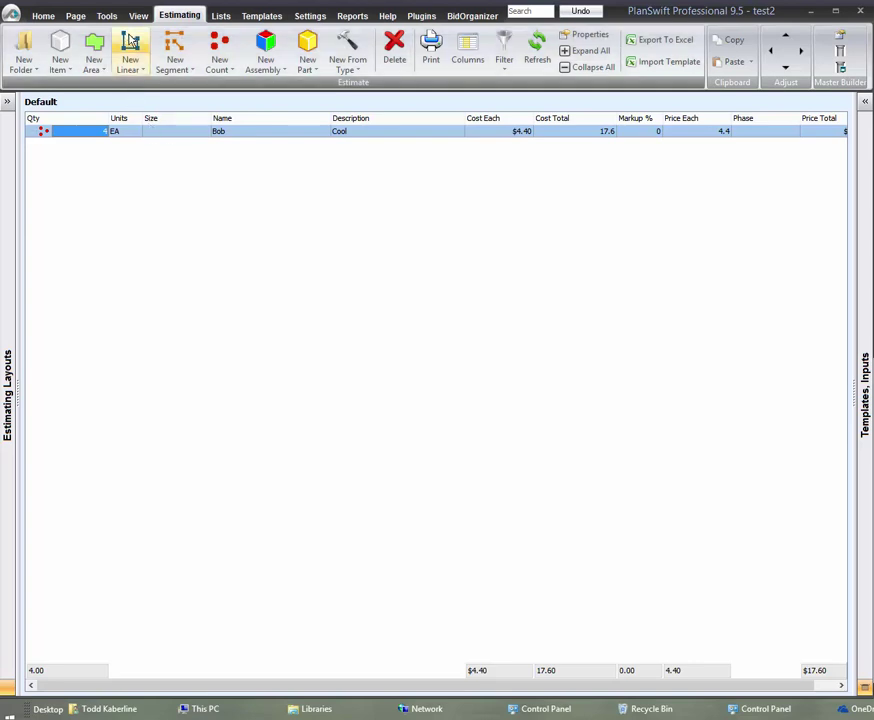
{"action": "left_click", "coordinate": [221, 17]}
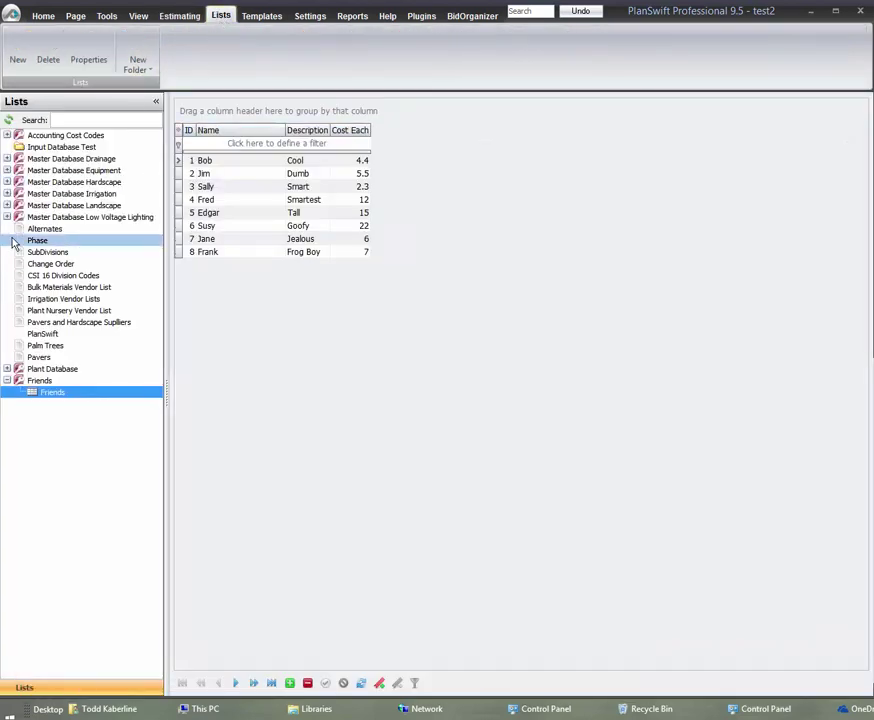
Browse the Drain Pipe and Drainline Backfill lists under Master Database Drainage, then view the templates
{"action": "left_click", "coordinate": [7, 159]}
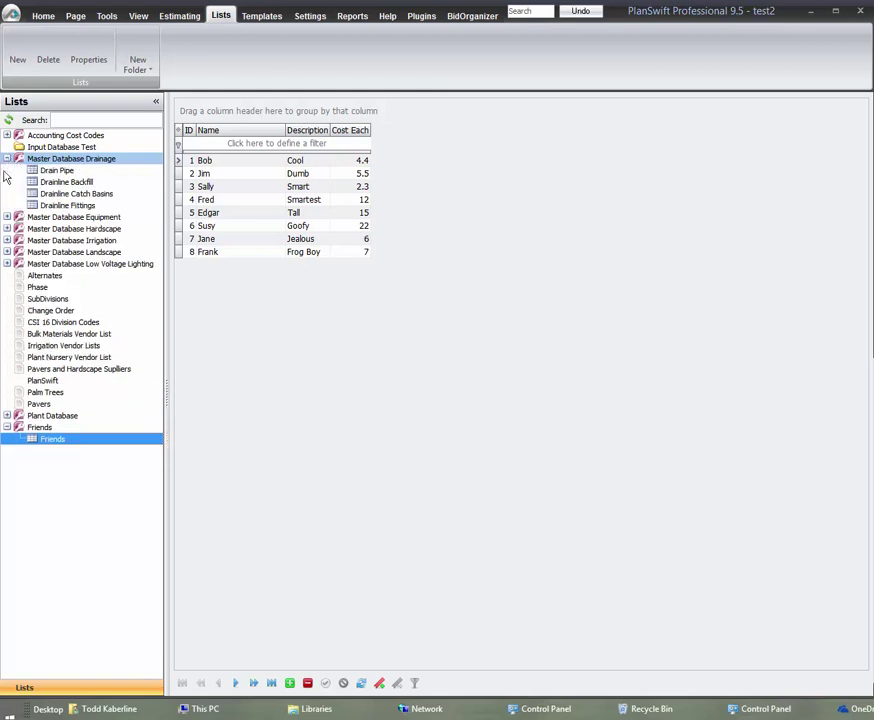
{"action": "left_click", "coordinate": [72, 172]}
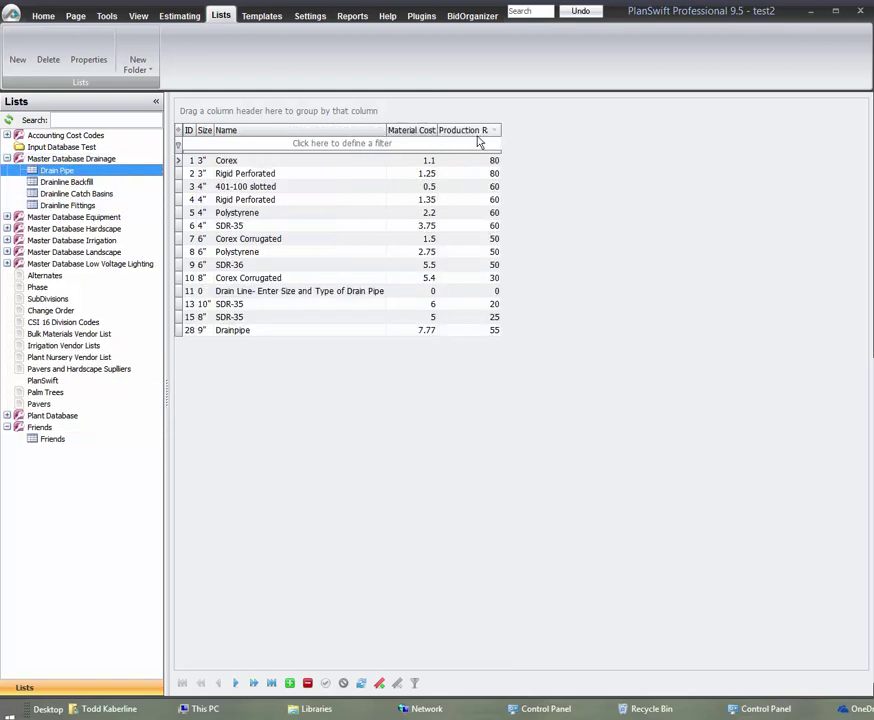
{"action": "left_click", "coordinate": [80, 183]}
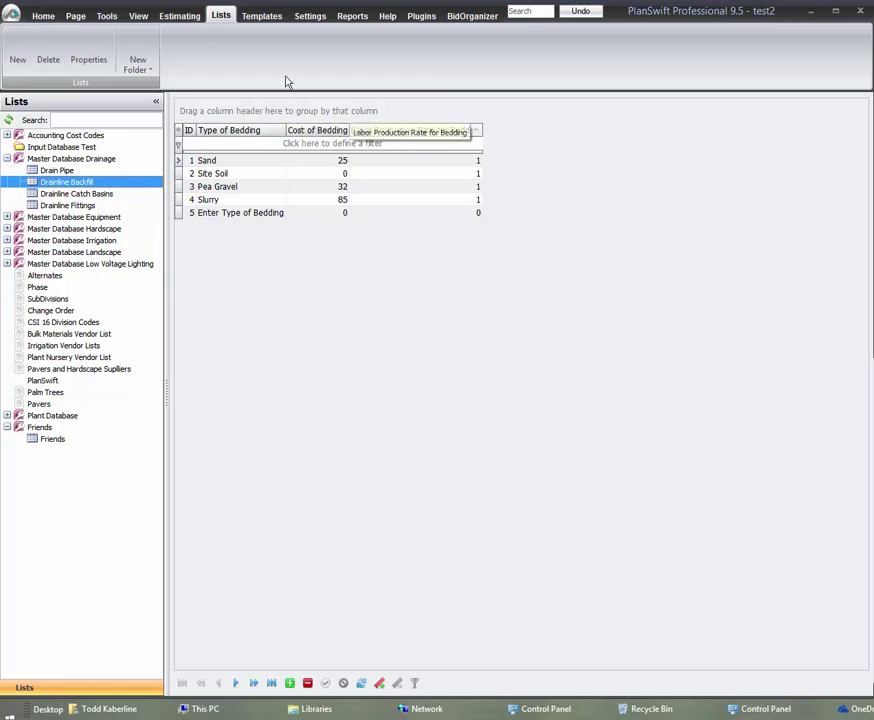
{"action": "left_click", "coordinate": [265, 18]}
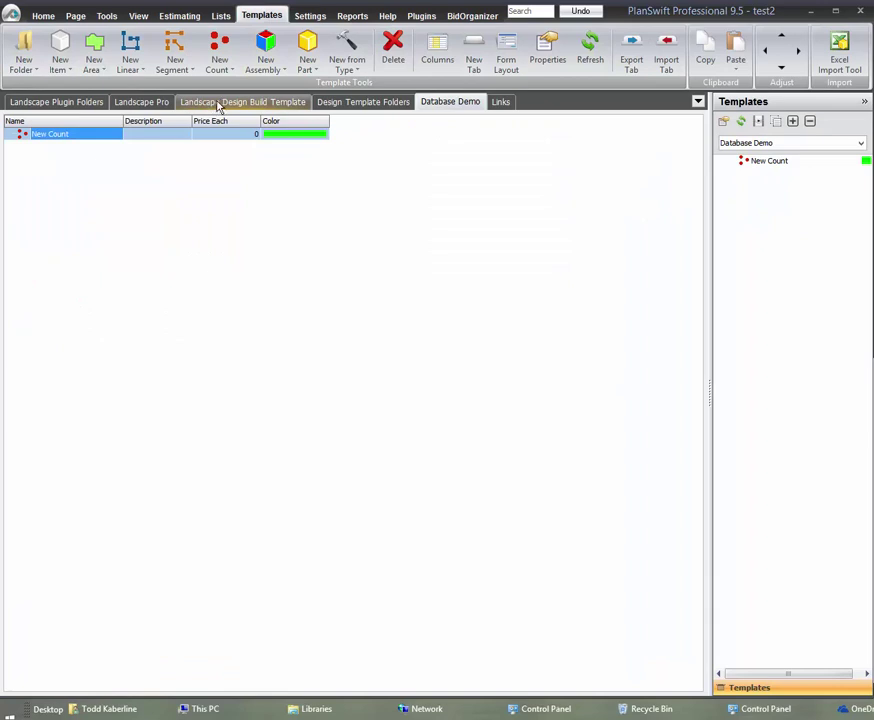
Unhide the Landscape Pro+ template set from the Hidden Tabs list
{"action": "left_click", "coordinate": [141, 101]}
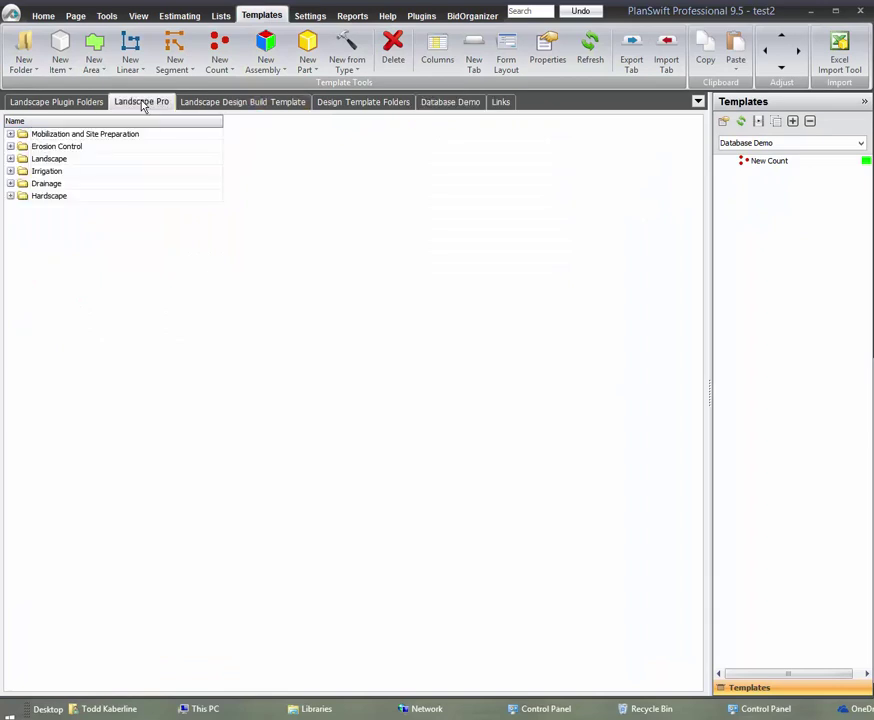
{"action": "right_click", "coordinate": [258, 102]}
{"action": "mouse_move", "coordinate": [294, 201]}
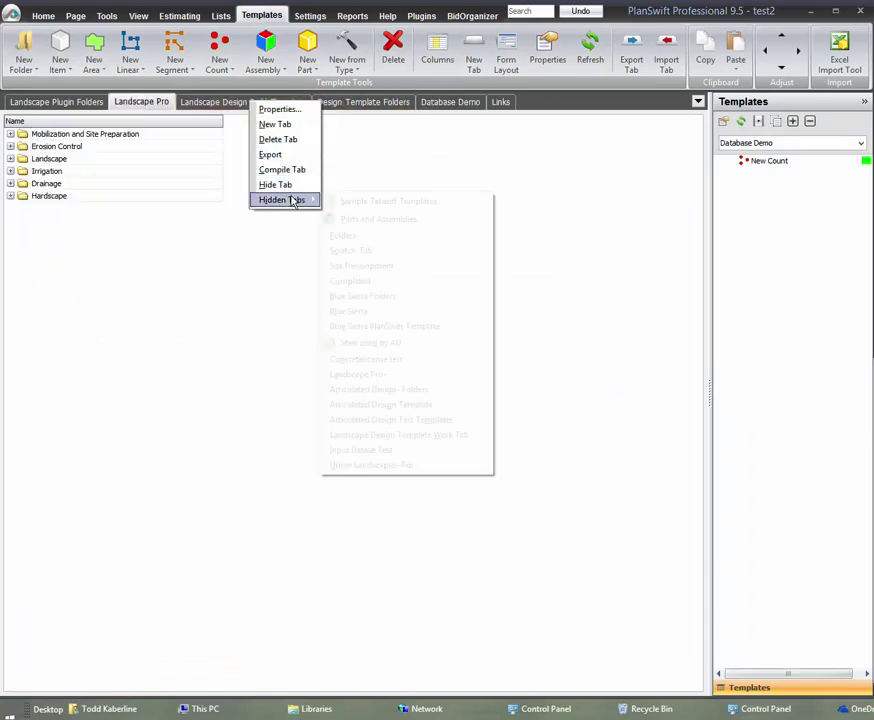
{"action": "left_click", "coordinate": [372, 373]}
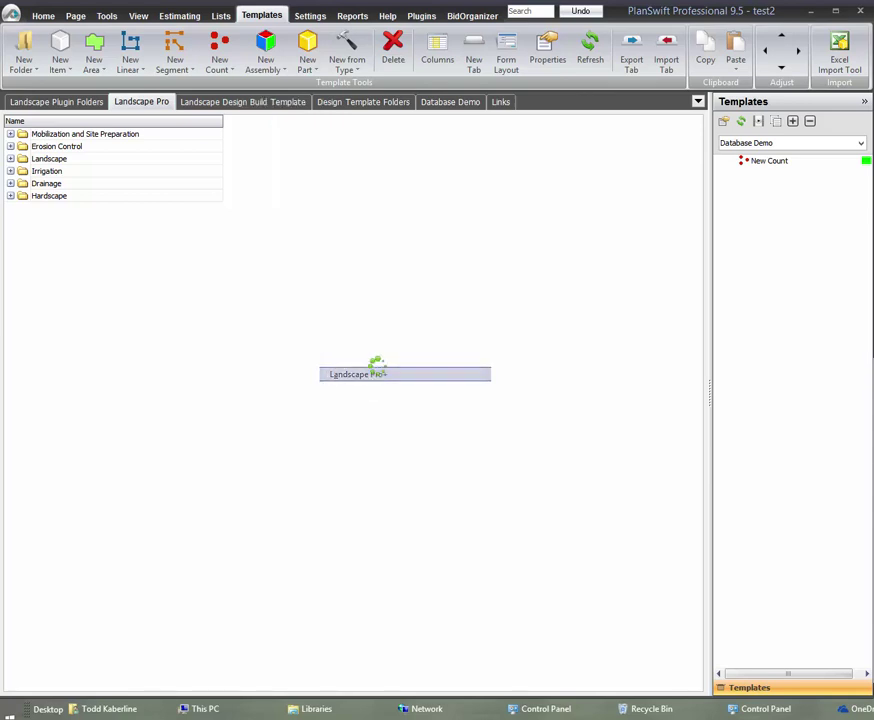
Widen the Name column and inspect the Irrigation folder's Sleeves pipe template, then collapse Irrigation
{"action": "left_click", "coordinate": [11, 172]}
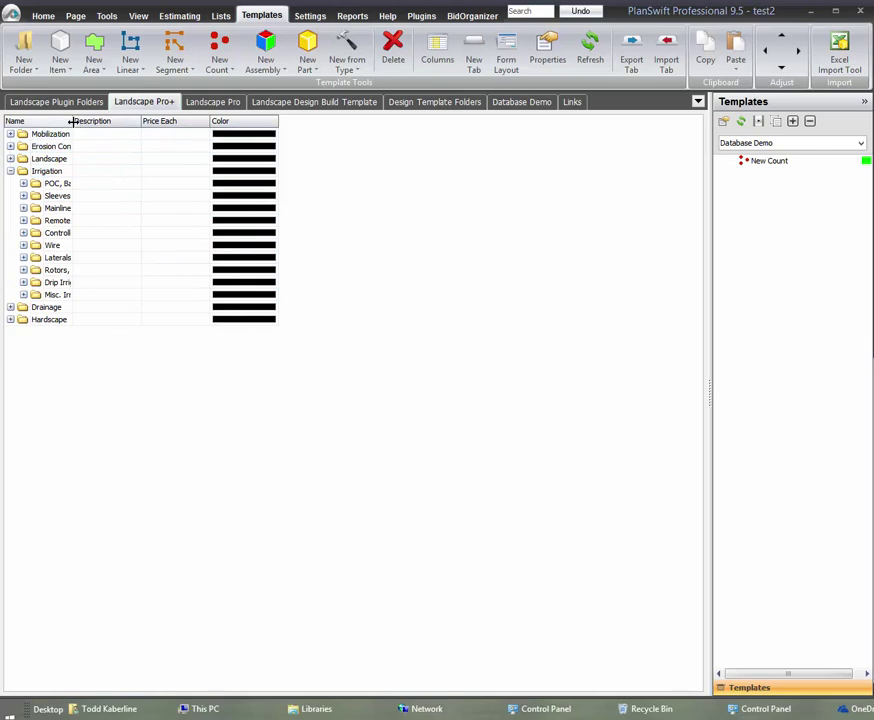
{"action": "left_click_drag", "start_coordinate": [72, 121], "coordinate": [209, 121]}
{"action": "left_click", "coordinate": [23, 196]}
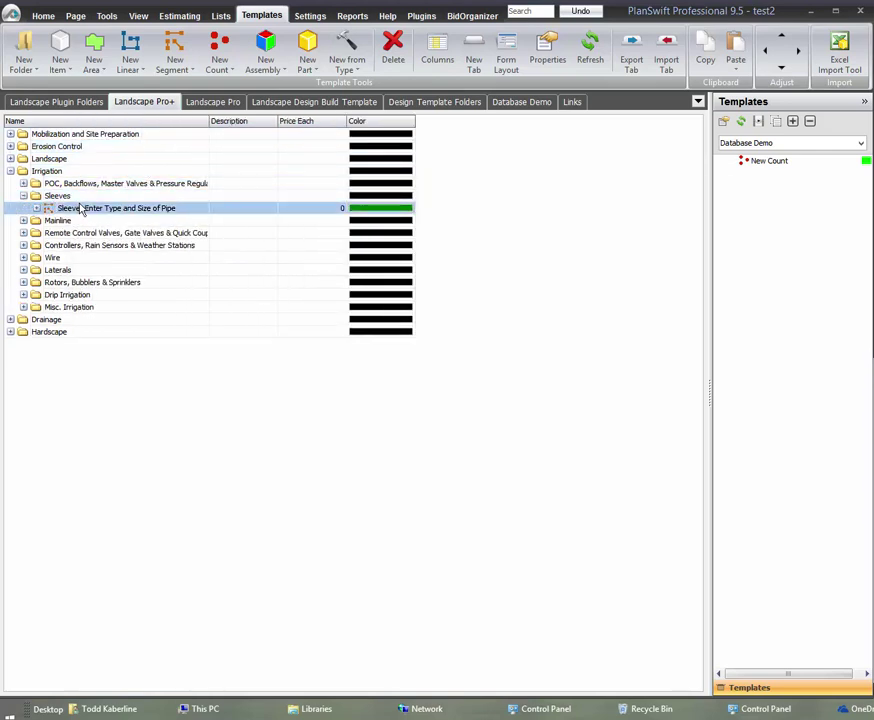
{"action": "left_click", "coordinate": [85, 210]}
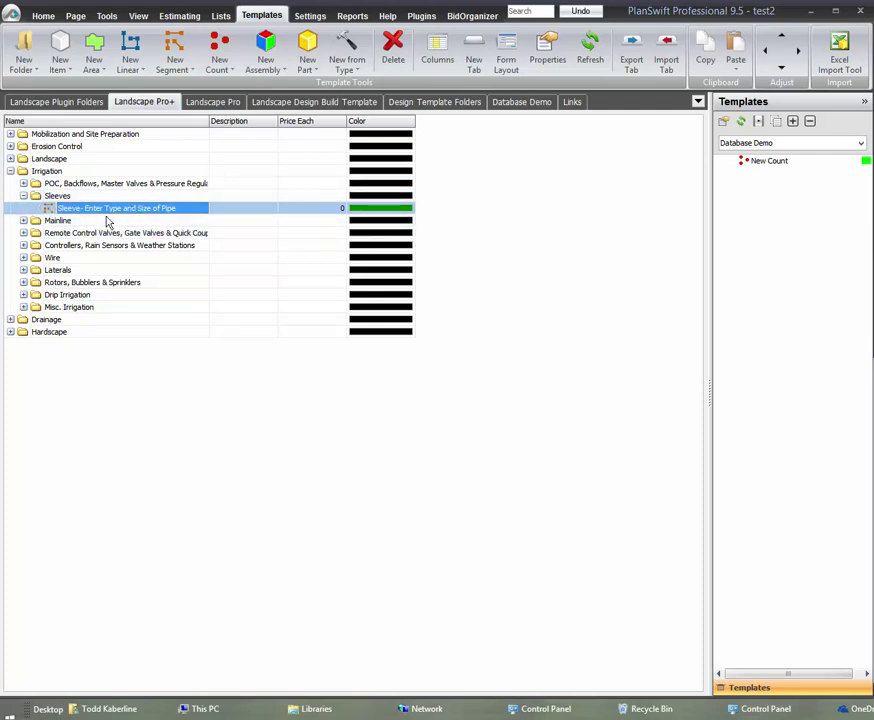
{"action": "left_click", "coordinate": [36, 208]}
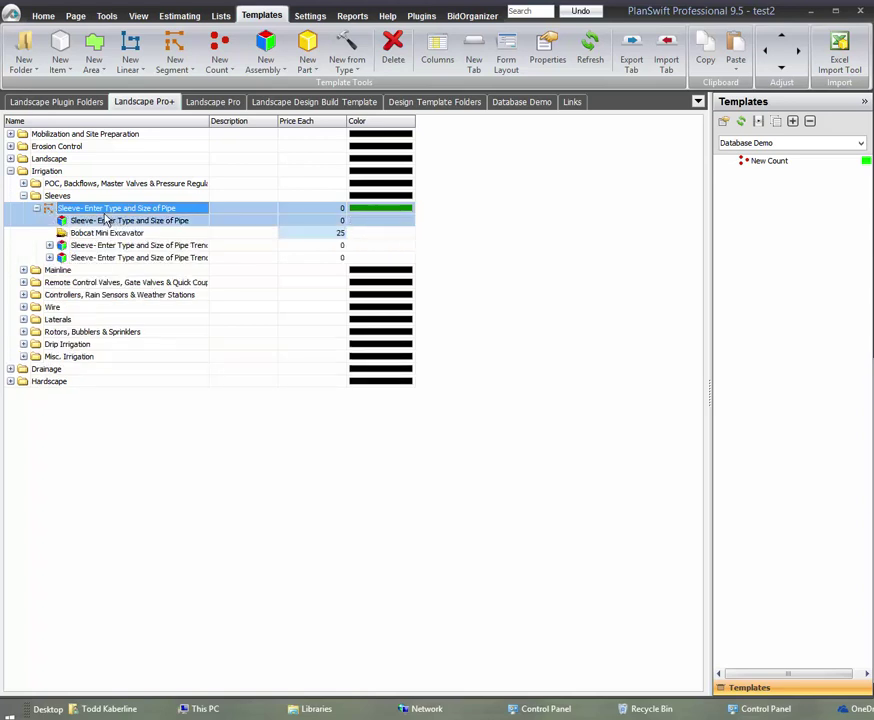
{"action": "right_click", "coordinate": [117, 210]}
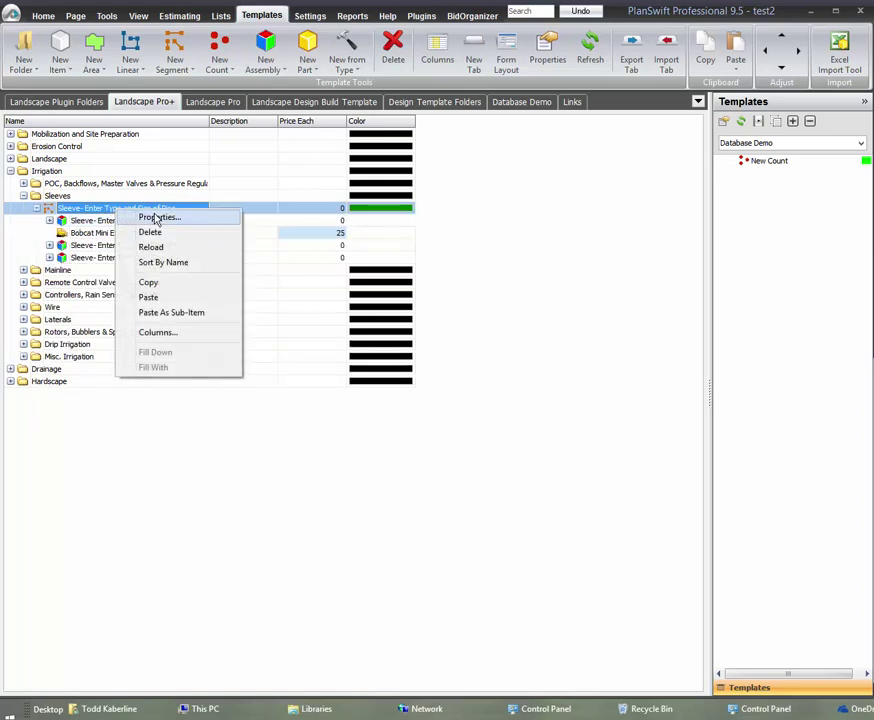
{"action": "left_click", "coordinate": [304, 236]}
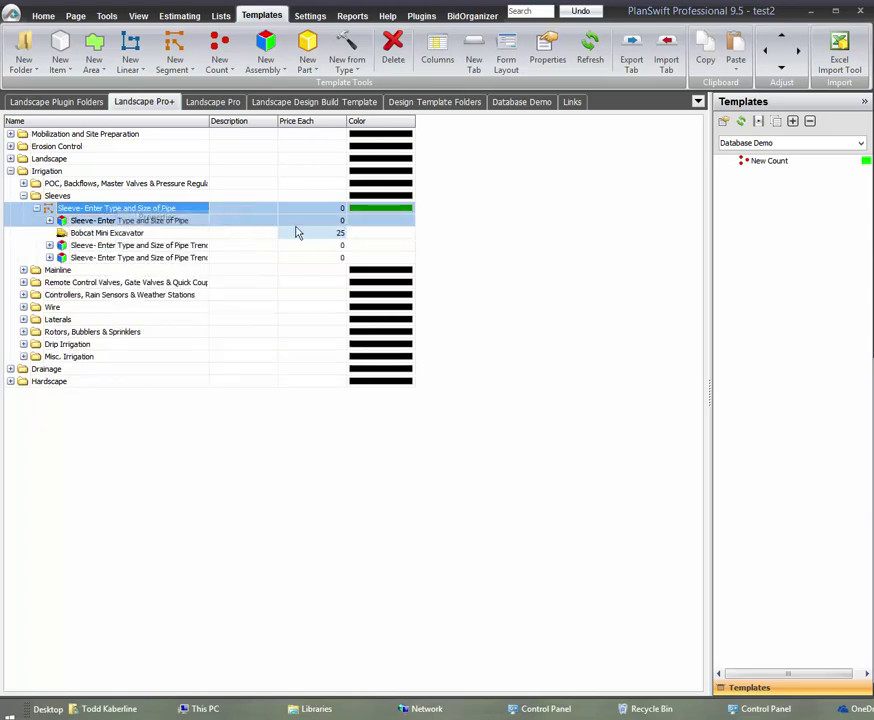
{"action": "left_click", "coordinate": [10, 171]}
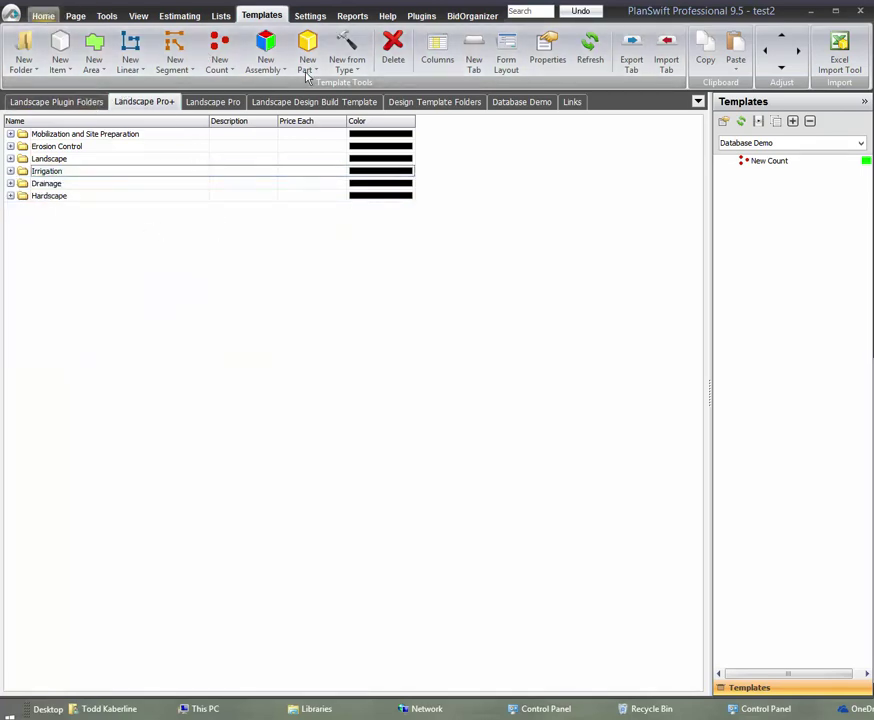
On the Home view, switch the template set to Landscape Pro+ and maximize the Drainage Drain Line properties
{"action": "left_click", "coordinate": [43, 16]}
{"action": "left_click", "coordinate": [698, 158]}
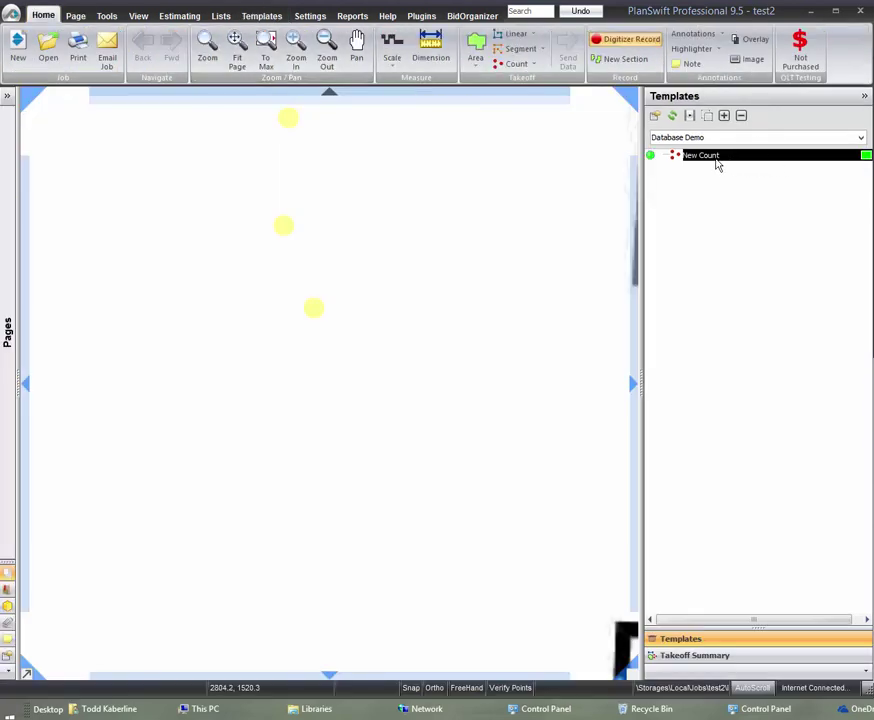
{"action": "left_click", "coordinate": [861, 140]}
{"action": "left_click", "coordinate": [696, 163]}
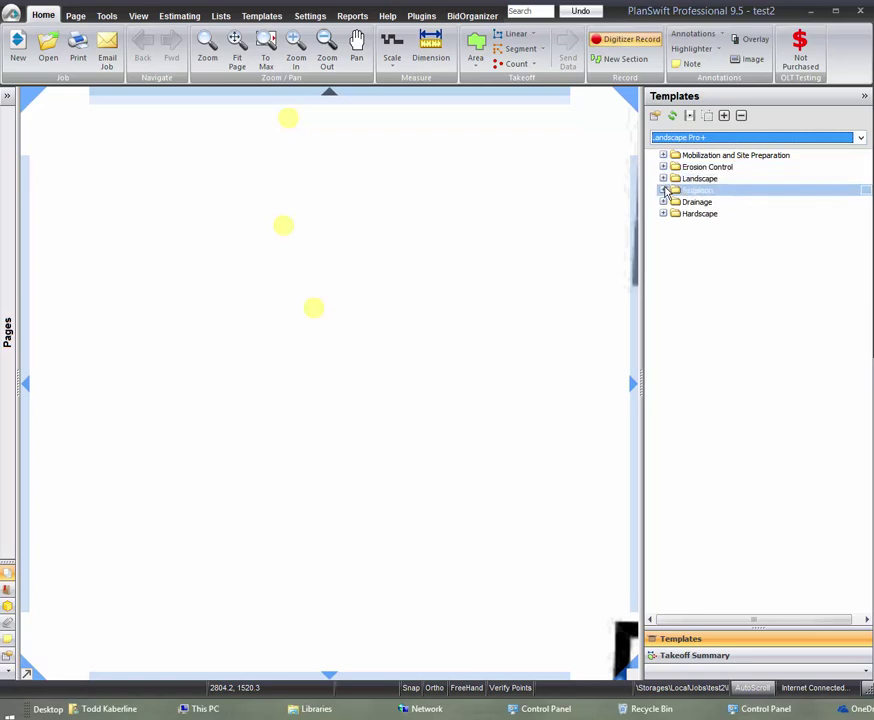
{"action": "left_click", "coordinate": [663, 202]}
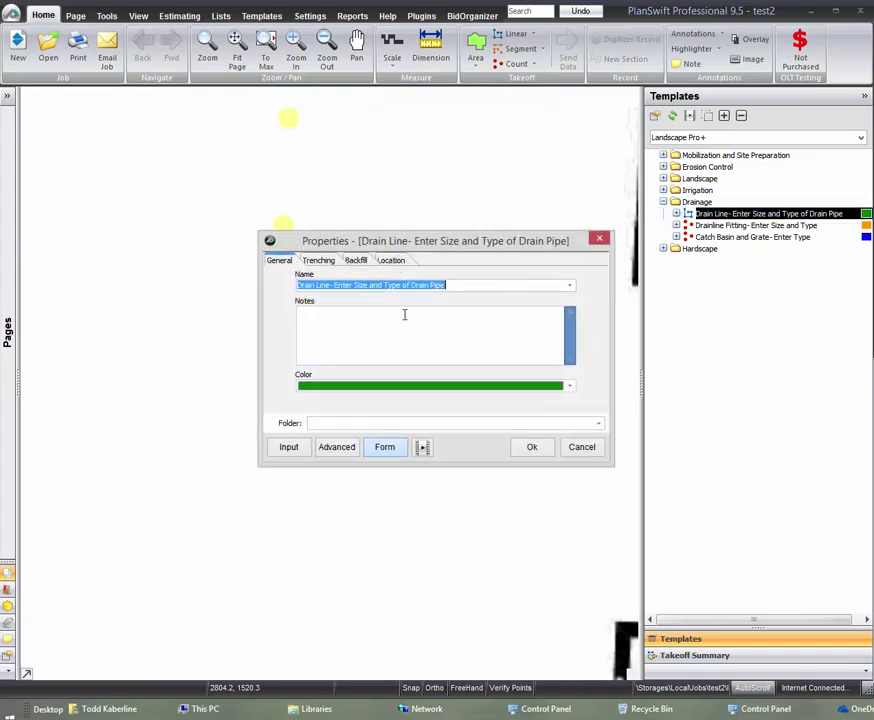
{"action": "double_click", "coordinate": [395, 240]}
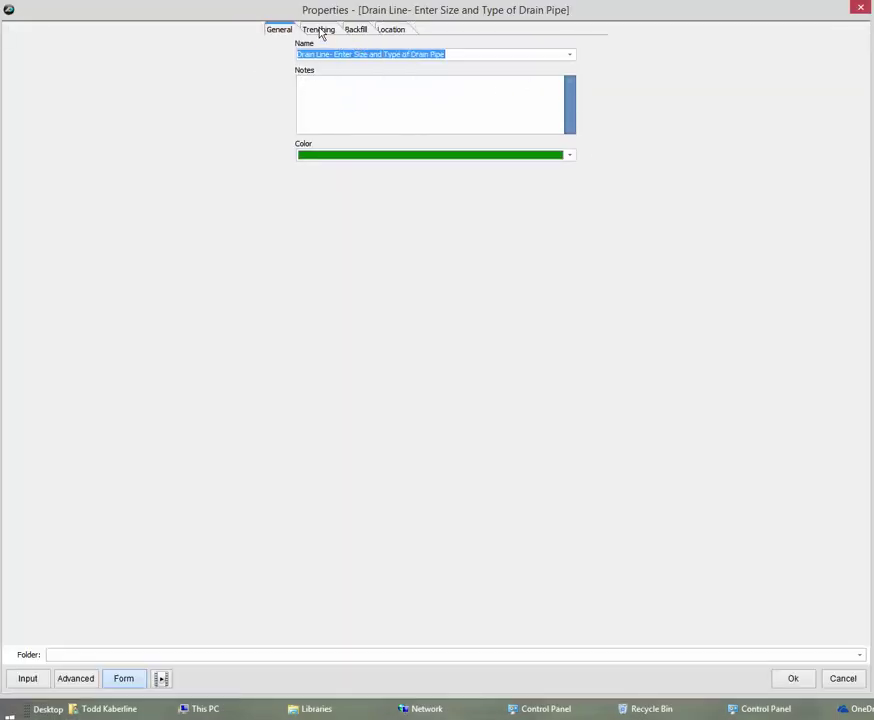
Check the Drain Line's Trenching and Backfill settings, keeping Type of Bedding as Sand
{"action": "left_click", "coordinate": [320, 30]}
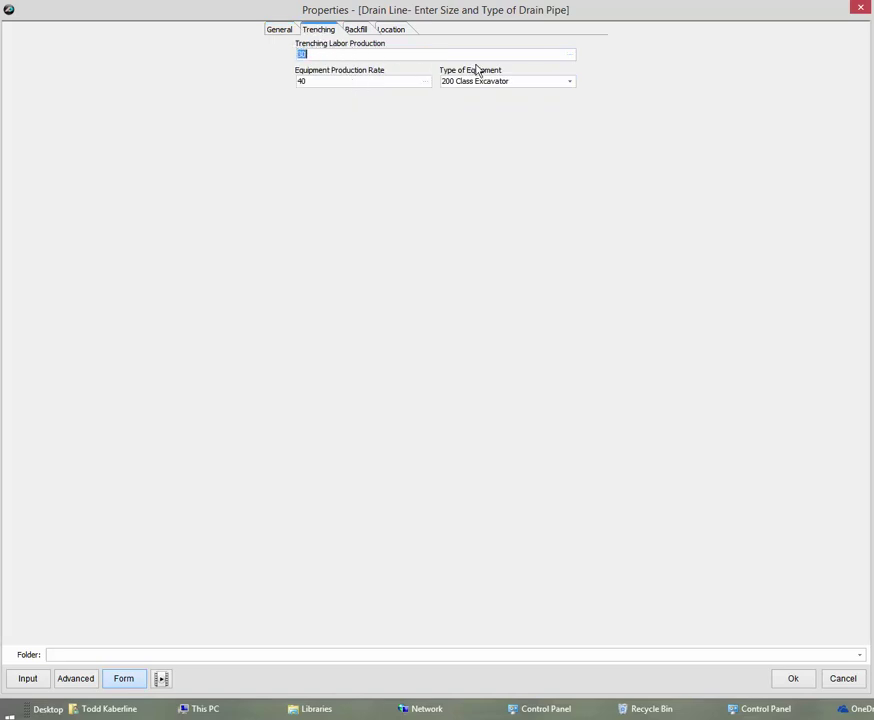
{"action": "left_click", "coordinate": [356, 30]}
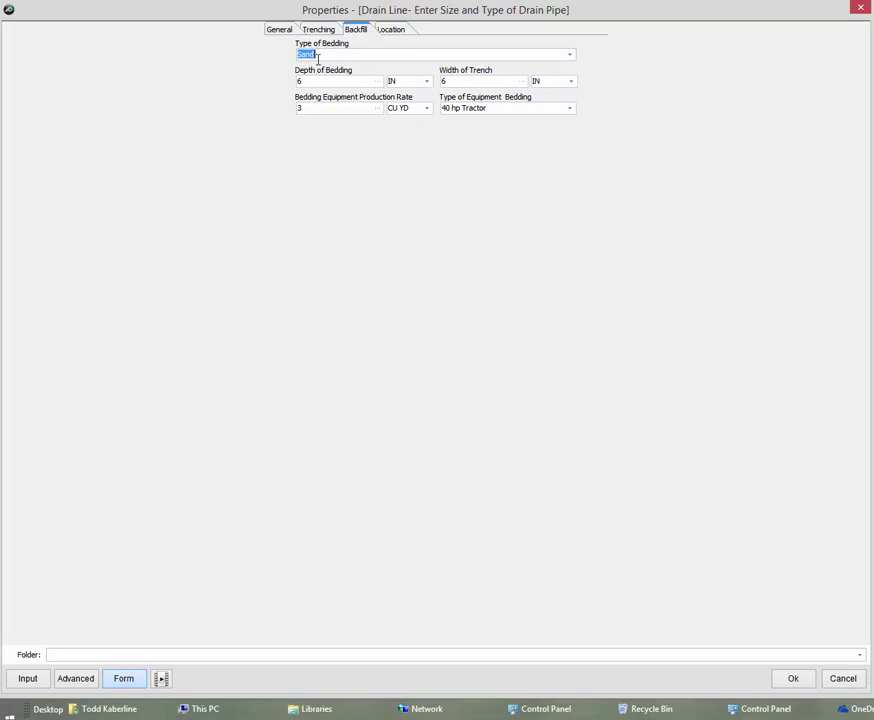
{"action": "left_click", "coordinate": [571, 55]}
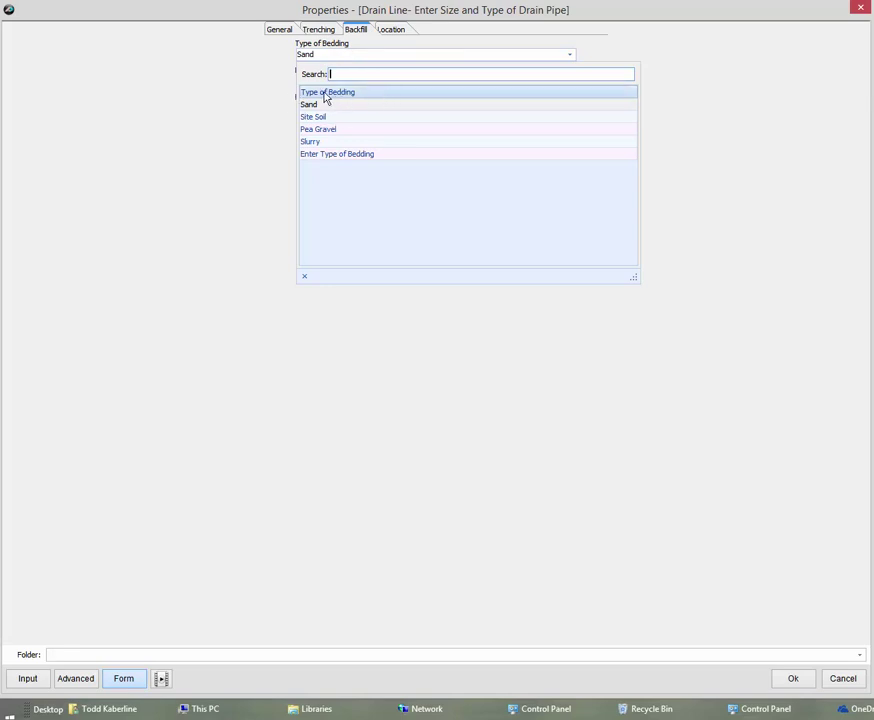
{"action": "left_click", "coordinate": [254, 97]}
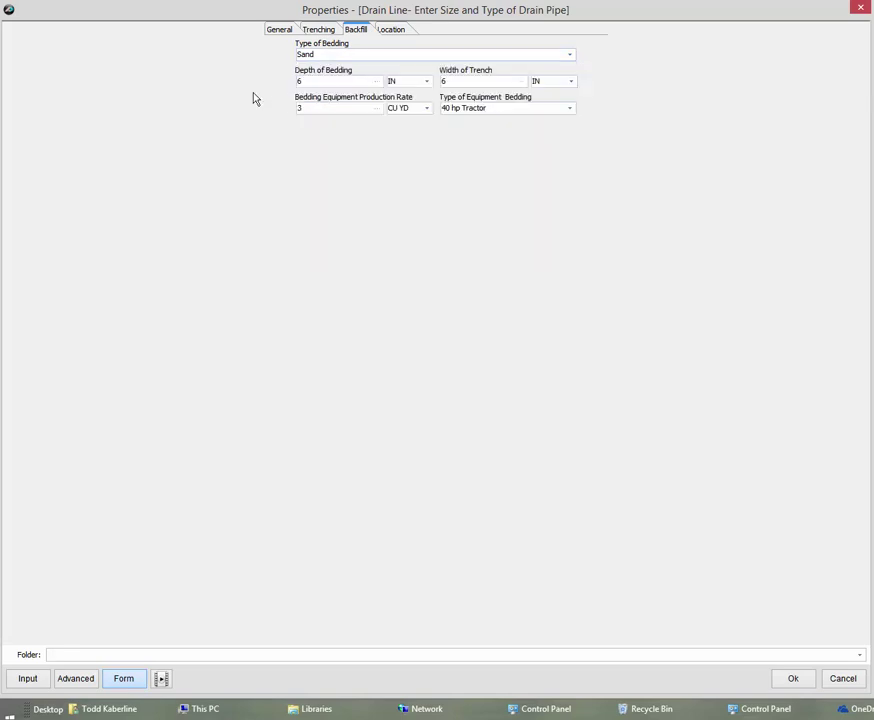